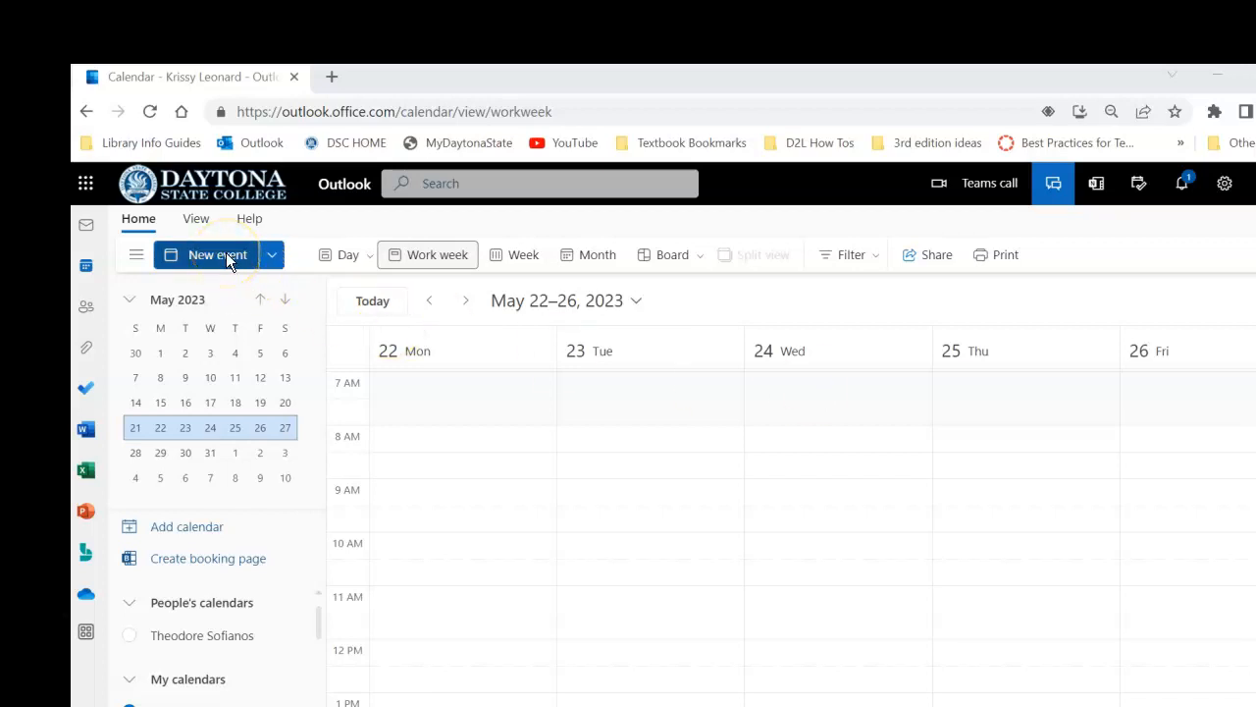
Create a new calendar event on Wednesday, May 24, 2023 at 8:00 AM and open its full event form
left_click(817, 439)
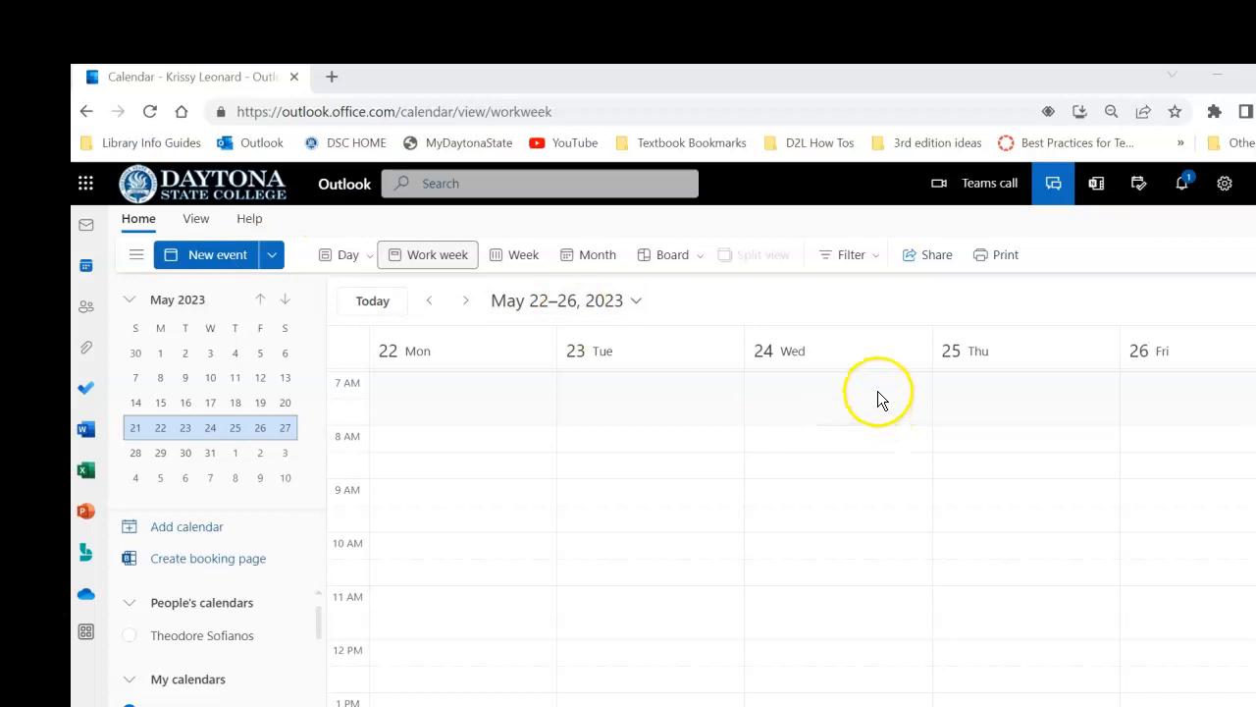
left_click(859, 445)
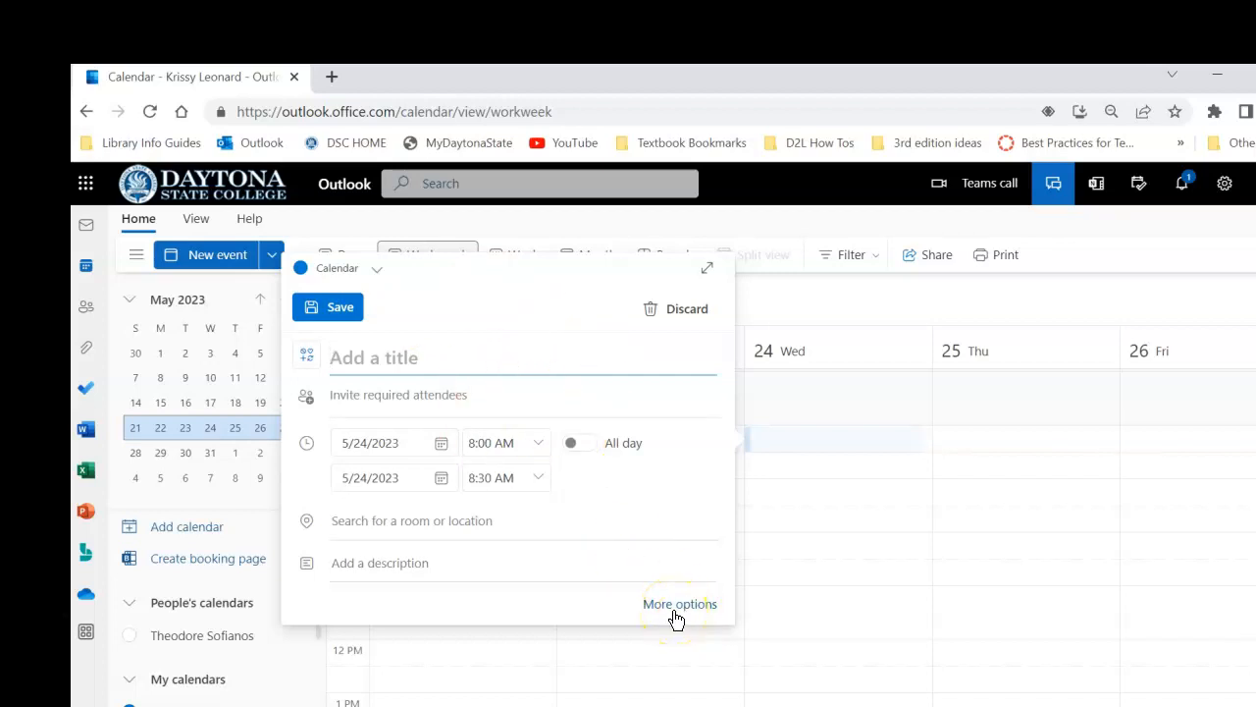
left_click(859, 472)
double_click(856, 444)
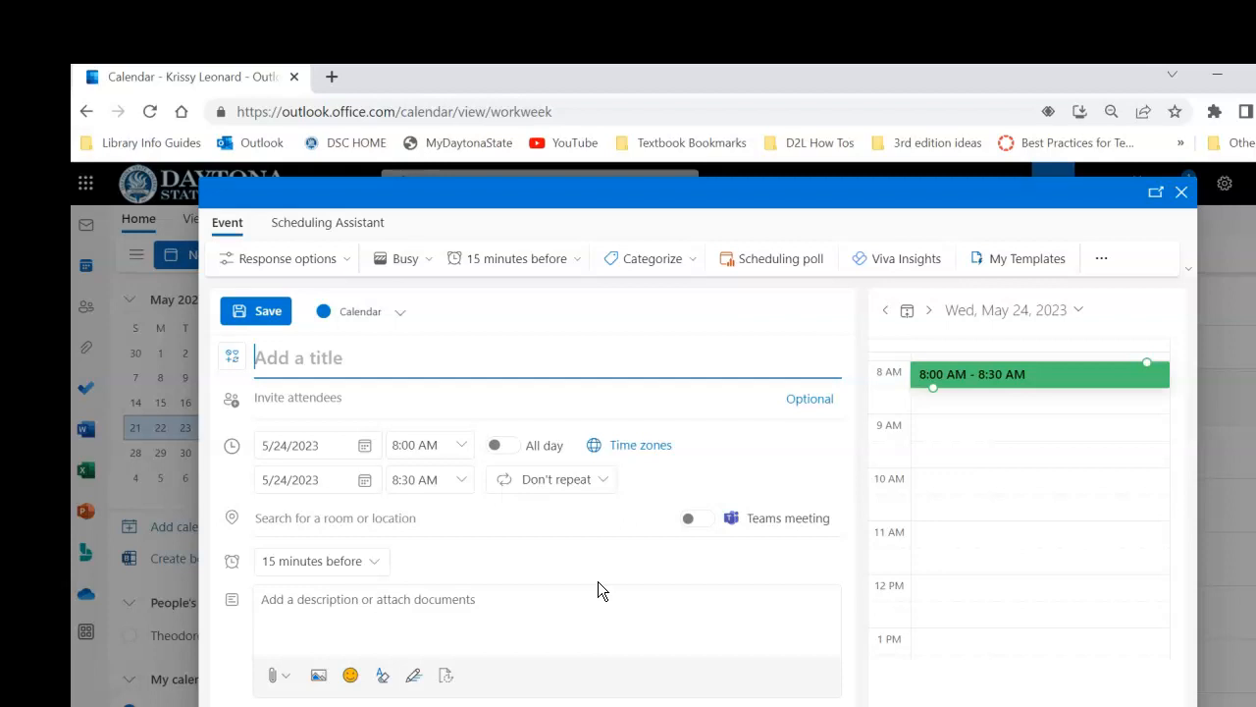
left_click(658, 528)
Title the event with the student's name followed by "Instructor Meeting SLS1122 56ZF"
left_click(300, 359)
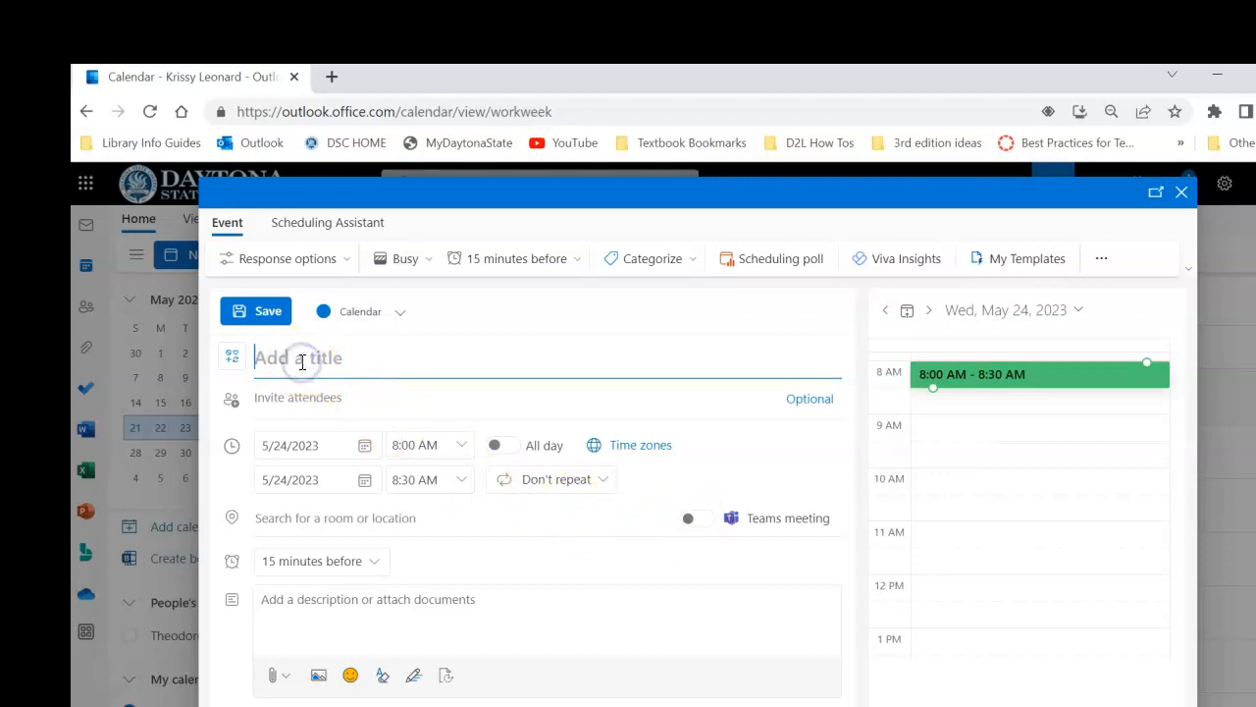
type("Susie Student Instructor Meeting SLS1122 56ZF")
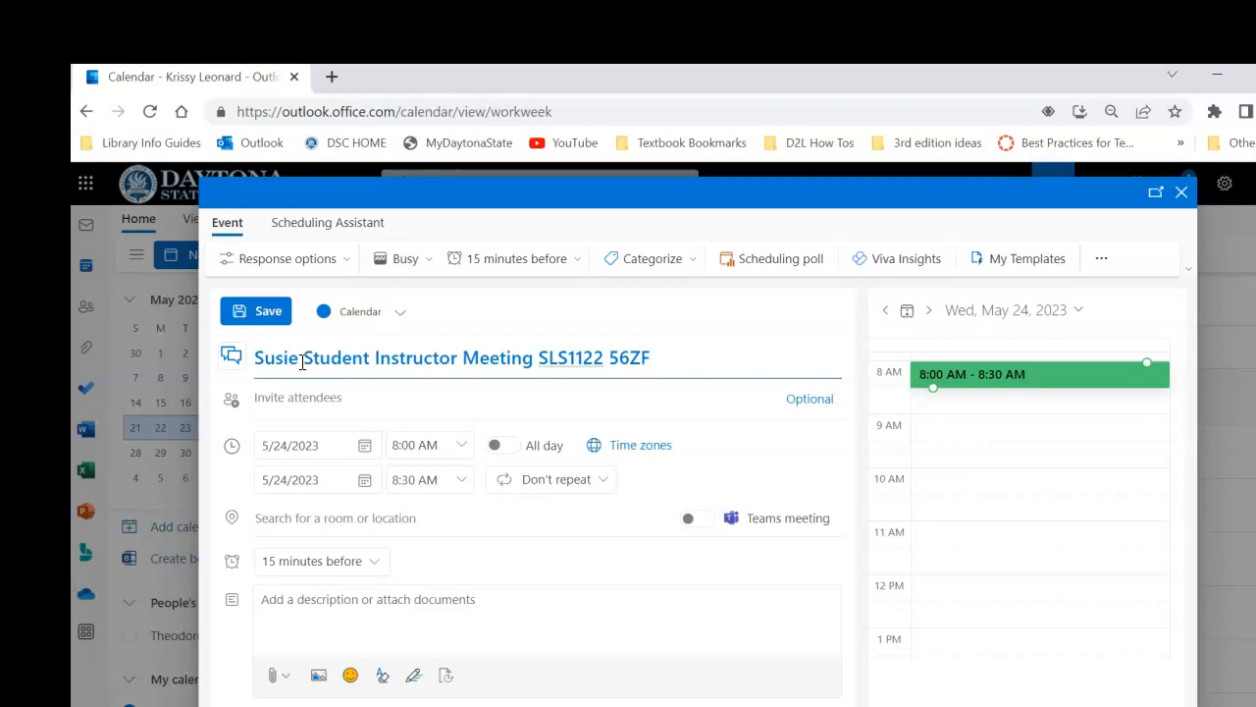
Invite the student as a required attendee by entering the student's full college e-mail address
left_click(301, 396)
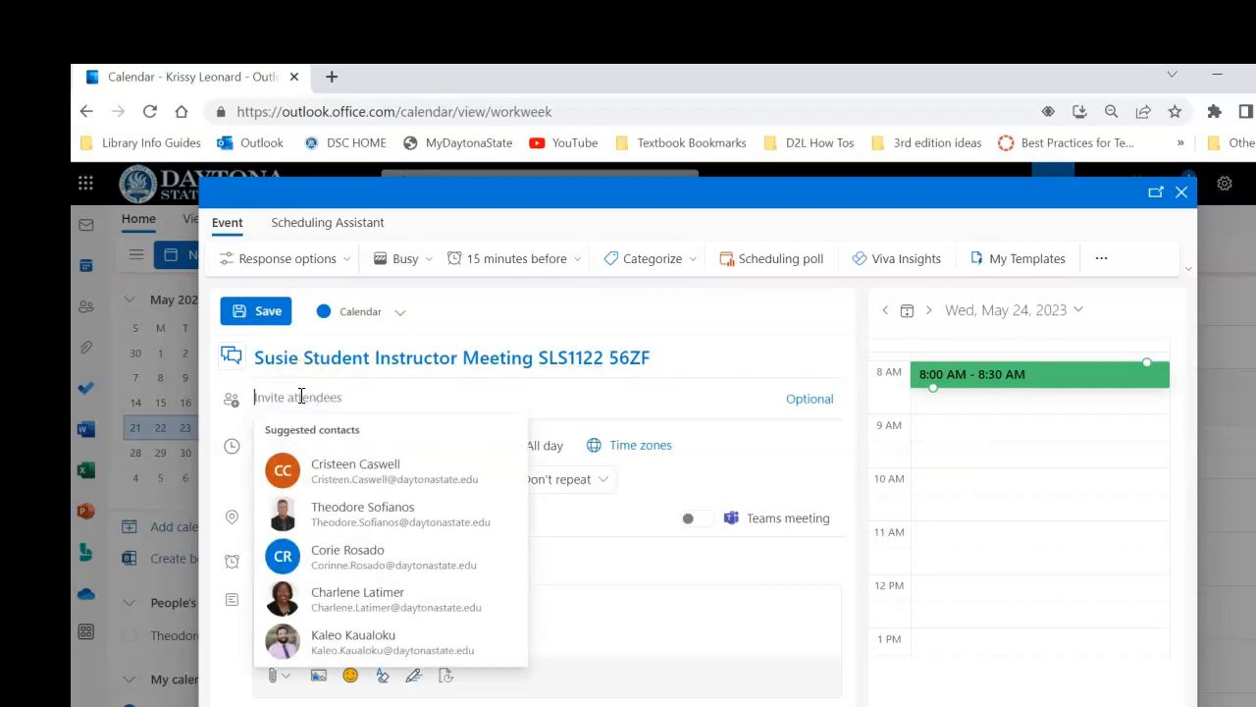
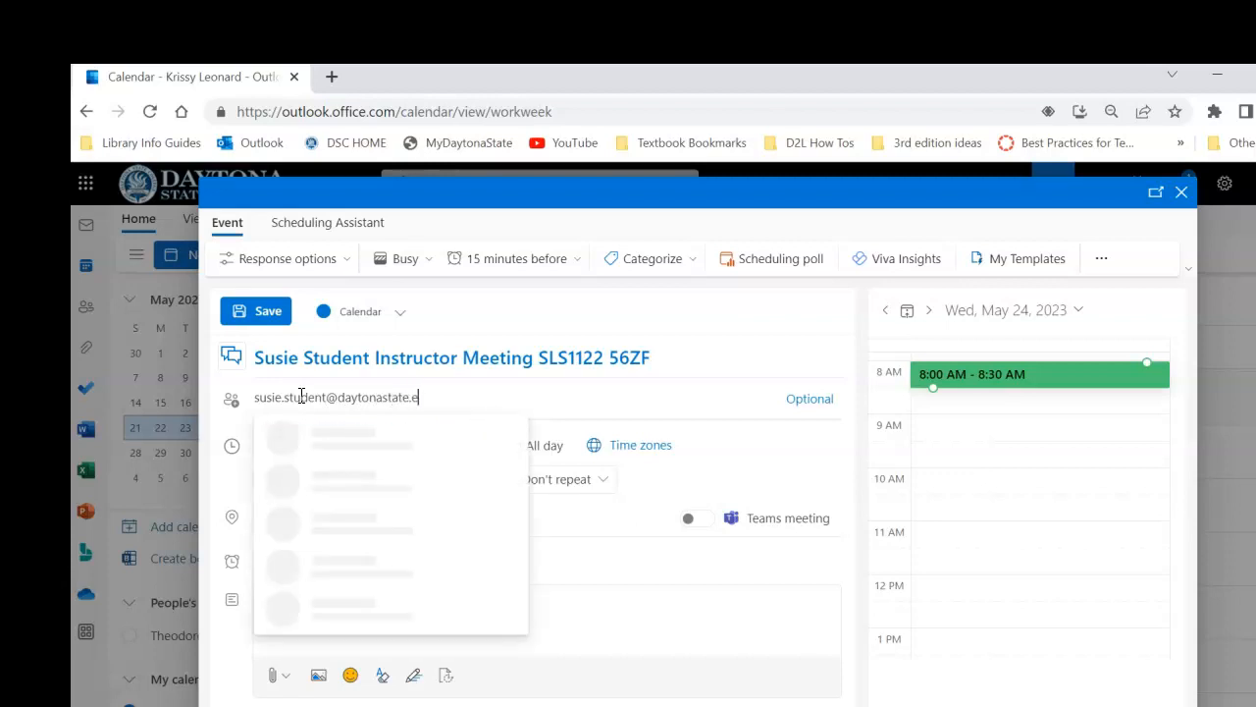
key("Return")
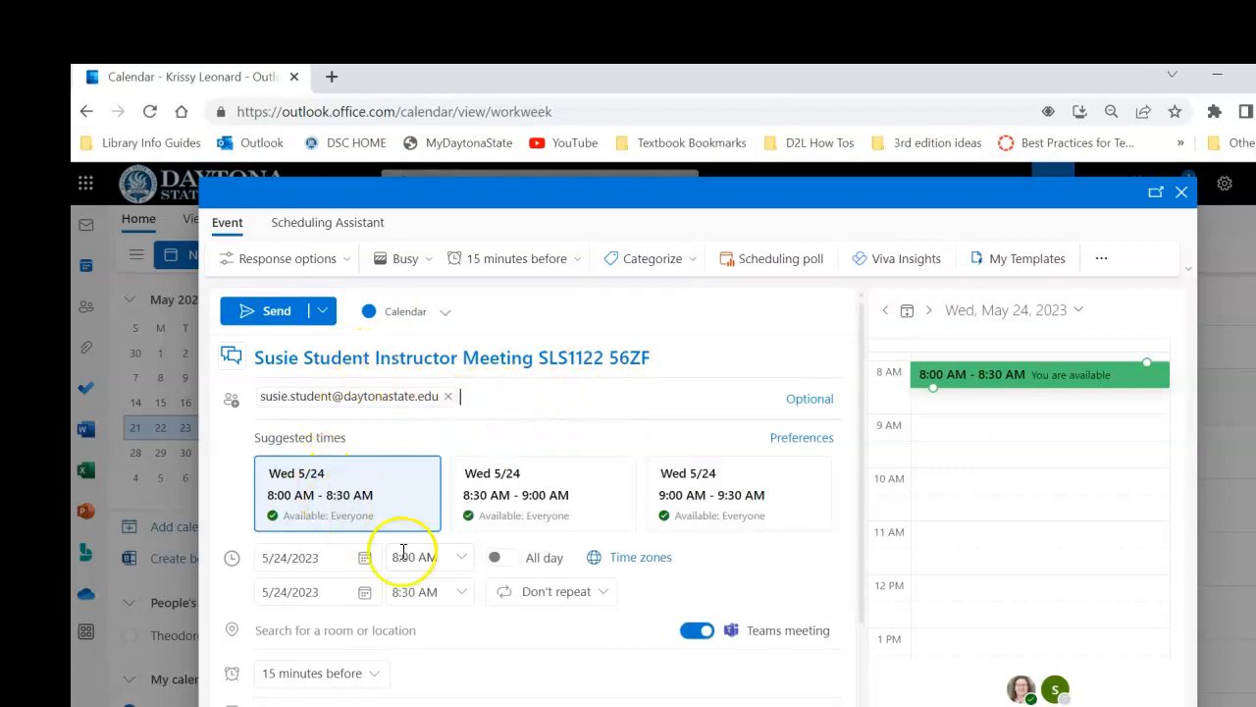
Set the meeting's end time to 8:15 AM for a quarter-hour appointment
left_click(466, 598)
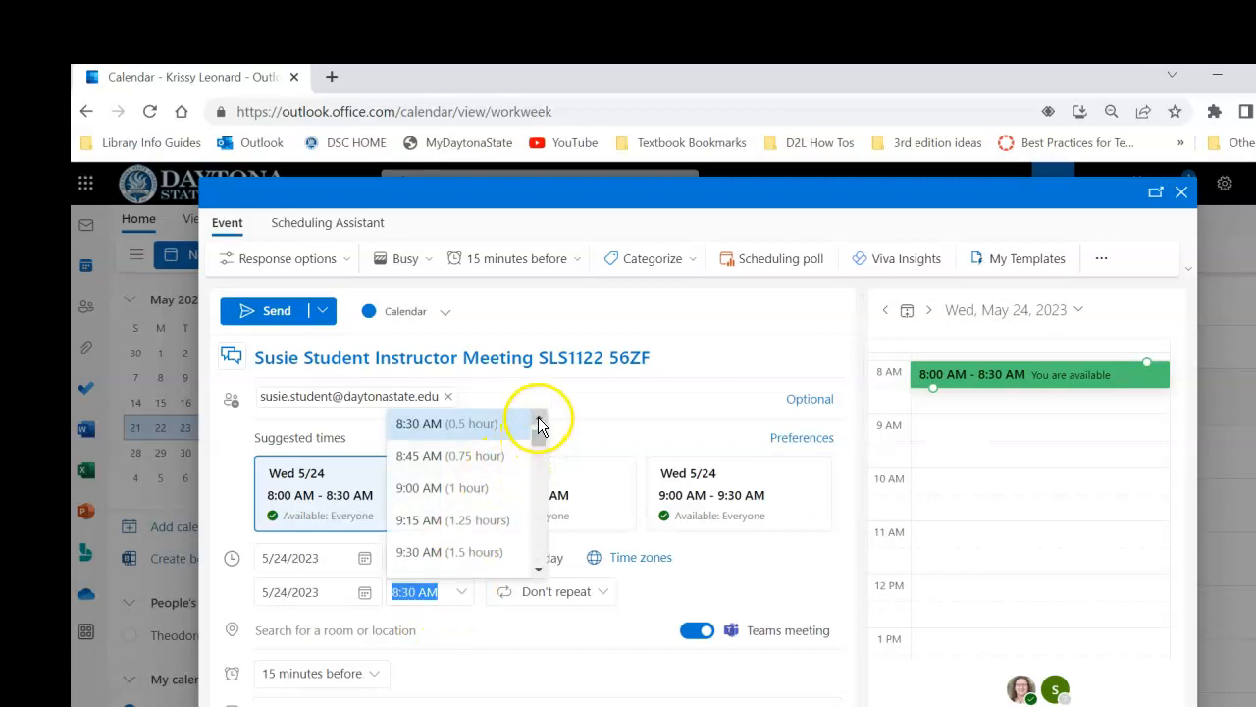
scroll(538, 424, "up", 1)
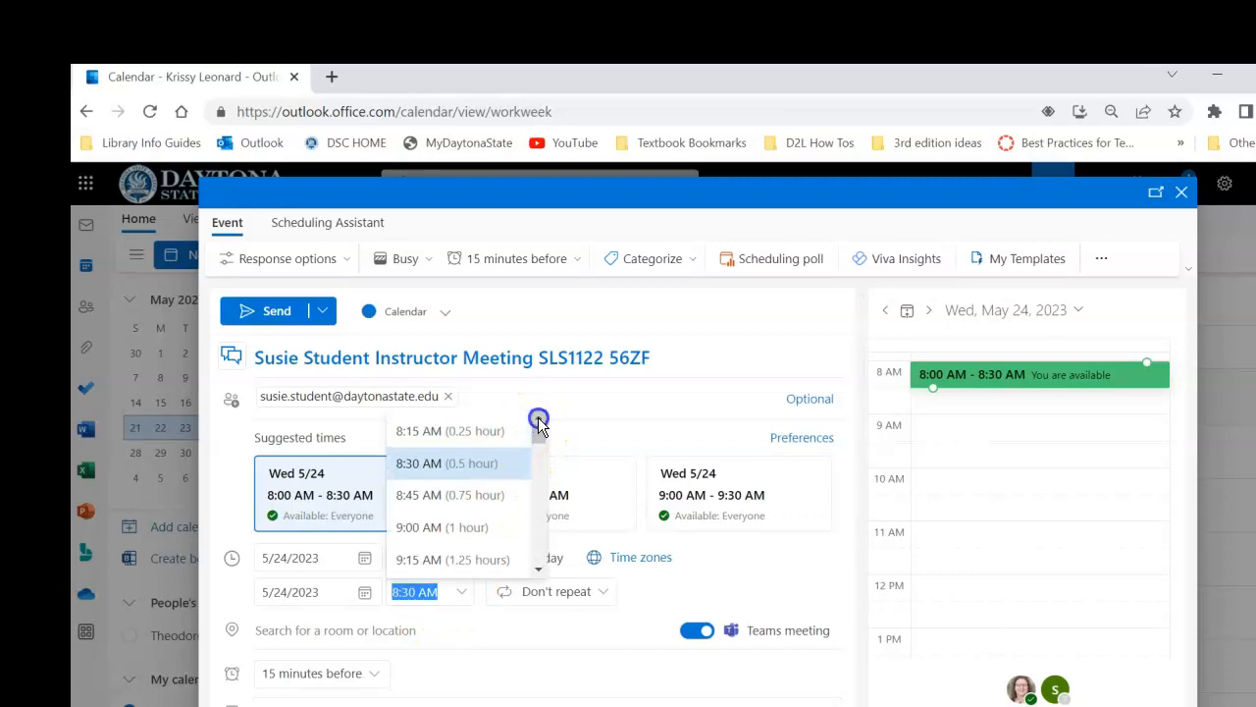
left_click(448, 433)
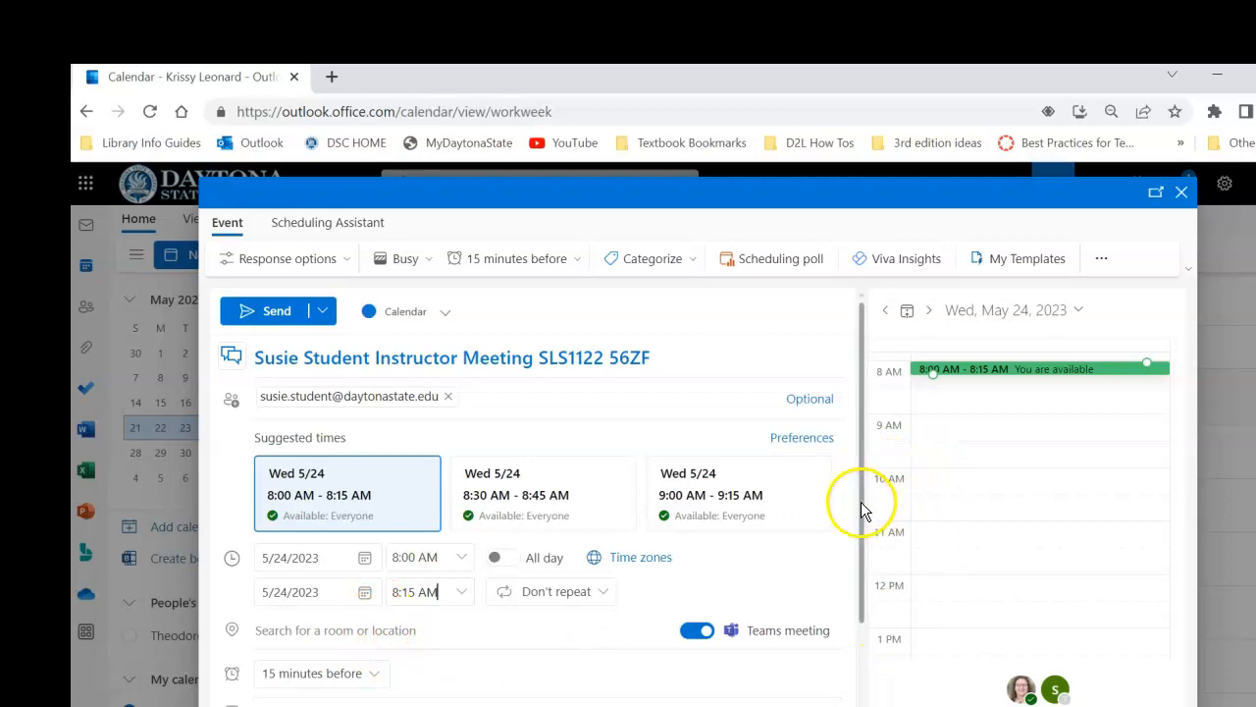
Paste the prepared meeting invitation and reminder text into the event description
scroll(861, 510, "down", 2)
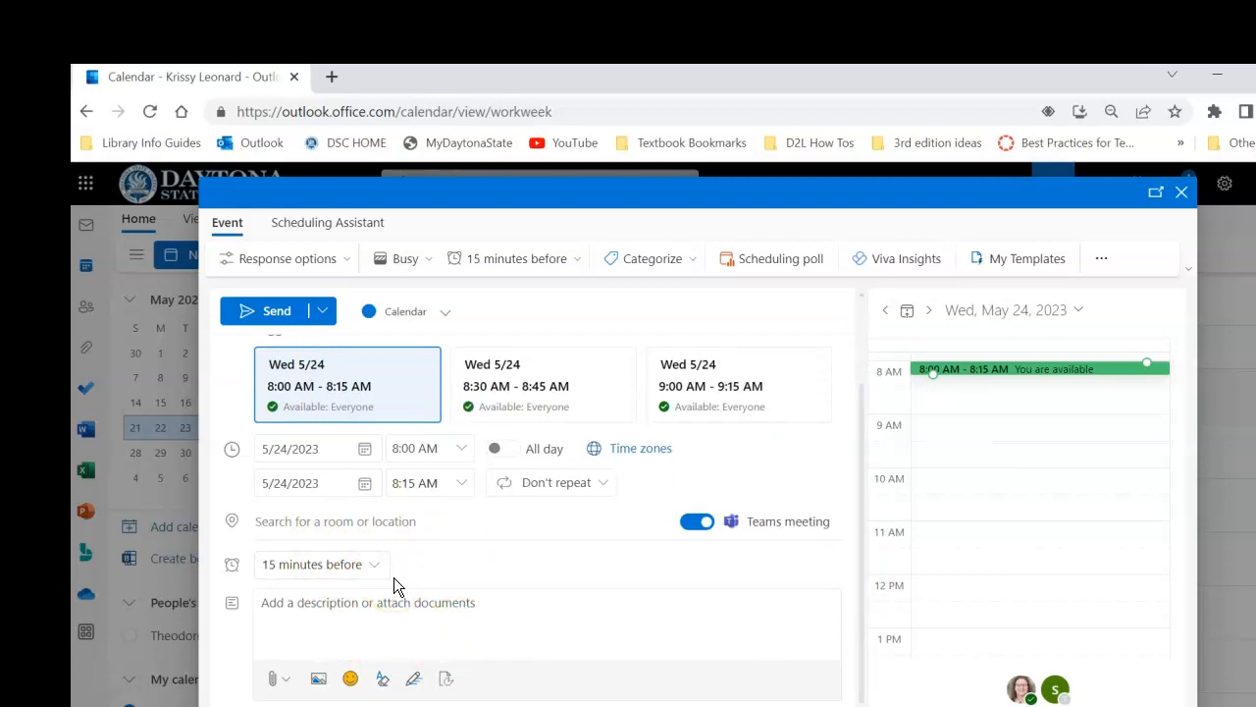
left_click(341, 597)
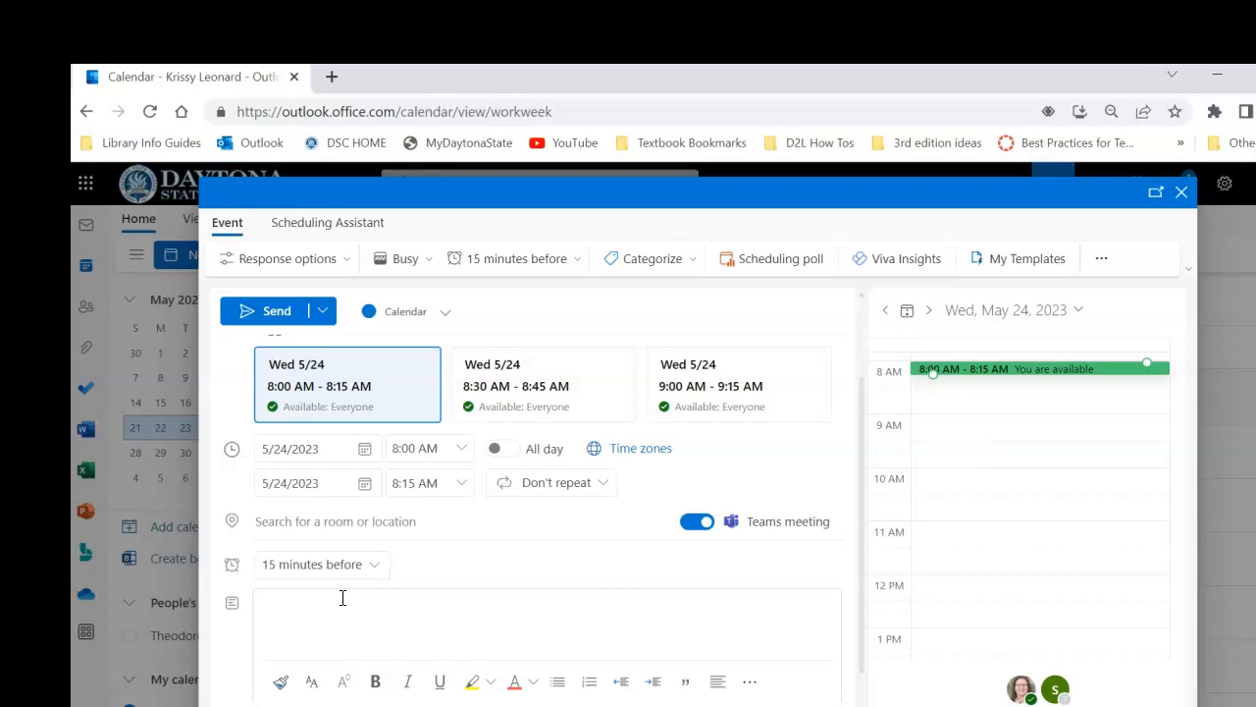
type("Hello - Thank you for setting up this meeting. When you accept the appointment it will appear on your Outlook Calendar, which you access through your FalconMail account. Just choose the Calendar icon. The TEAMS link for the meeting will appear in the appointment. If you do not already have TEAMS on your device, please see https://library.daytonastate.edu/Office365/access or contact the Help Desk for assistance well ahead of appointment time.  This is a reminder that you have an appointment with Professor Leonard at 1:00 PM. Please have both TEAMS and Falcon Online and our course open before the meeting starts. Please arrive early to get set up and be ready to meet on time, as the schedule is tight with other students.  To access the meeting, choose the Calendar icon, go to the day and time and open the appointment. The TEAMS link appears in the appointment.")
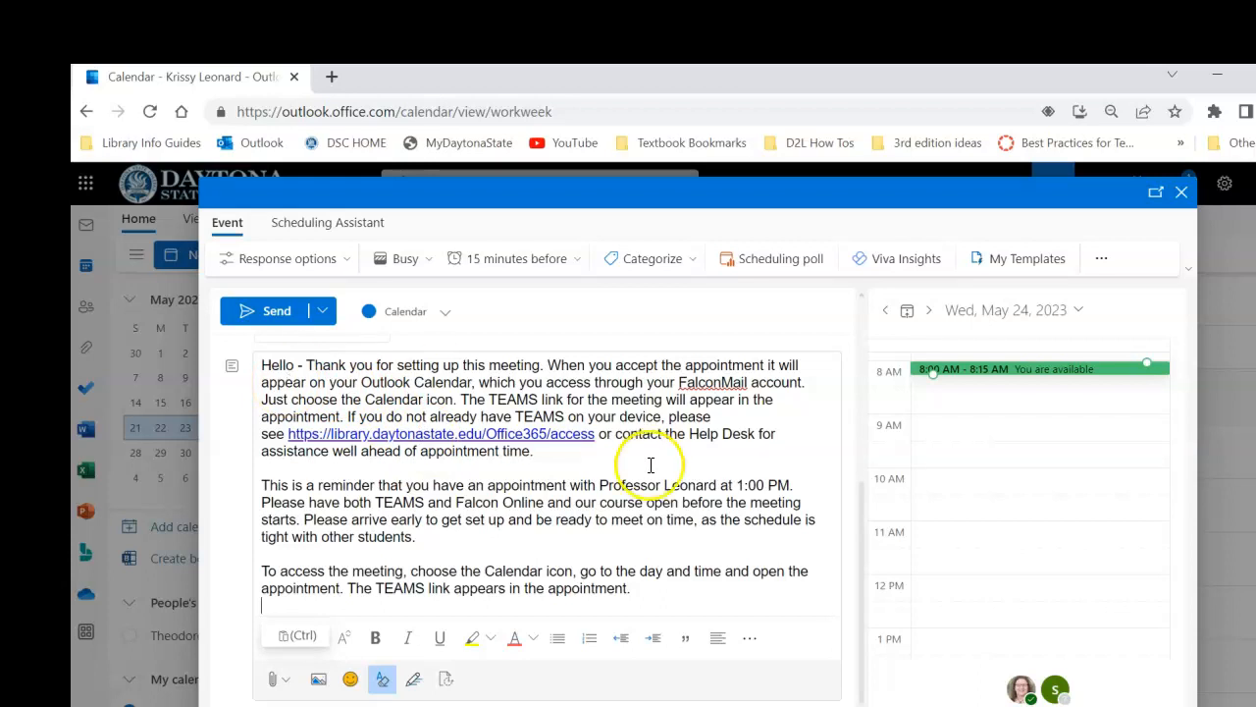
left_click_drag(863, 569, 865, 517)
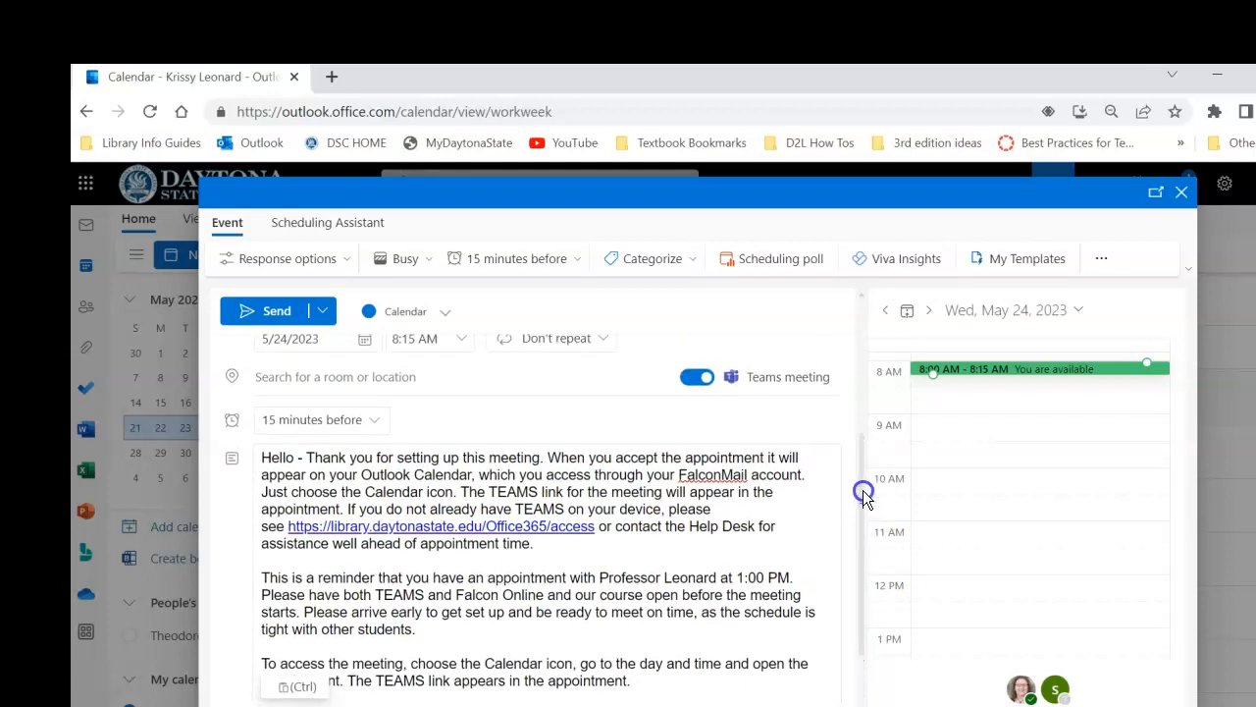
left_click(862, 489)
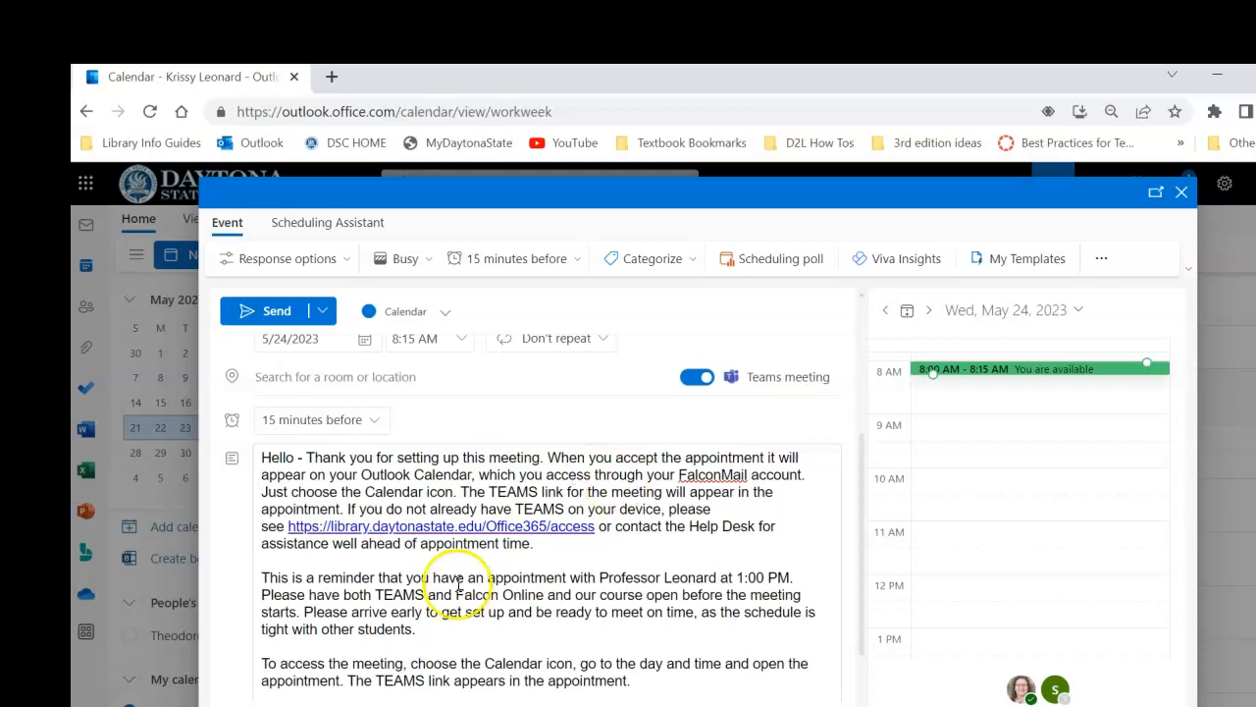
Cut the reminder and meeting-access paragraphs from the description, leaving only the opening "Hello" paragraph without trailing blank lines
left_click_drag(261, 578, 640, 678)
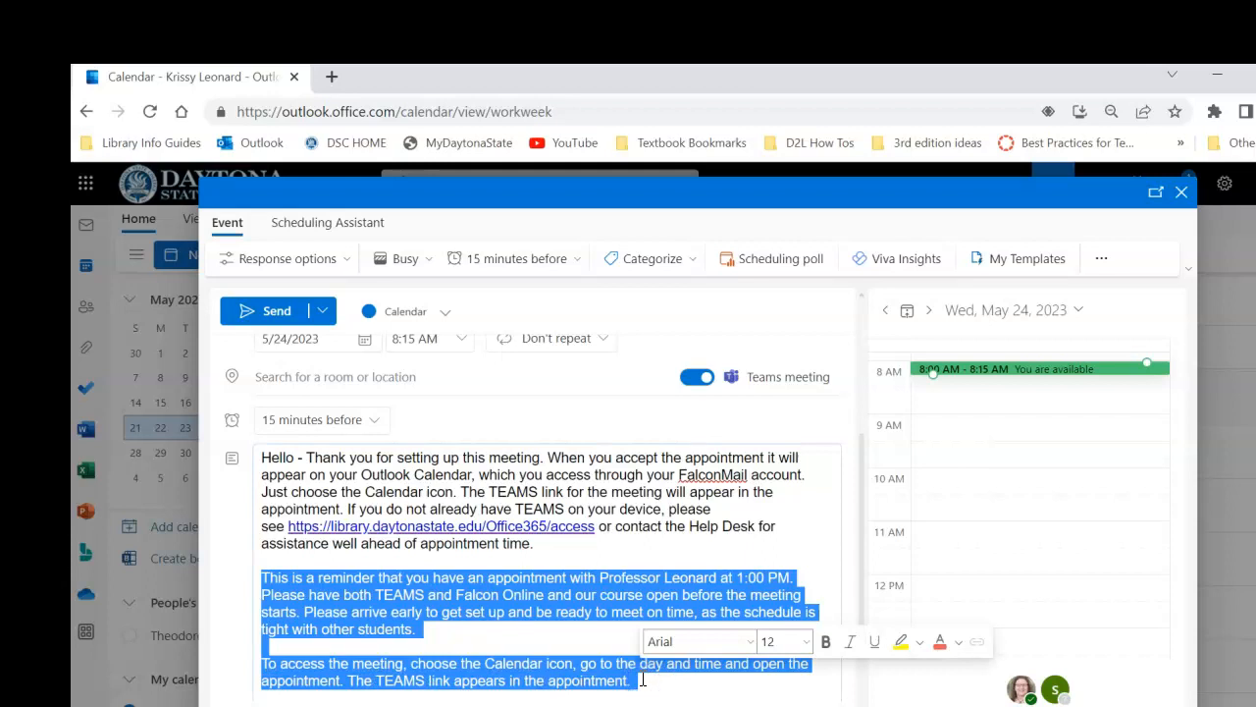
key("BackSpace")
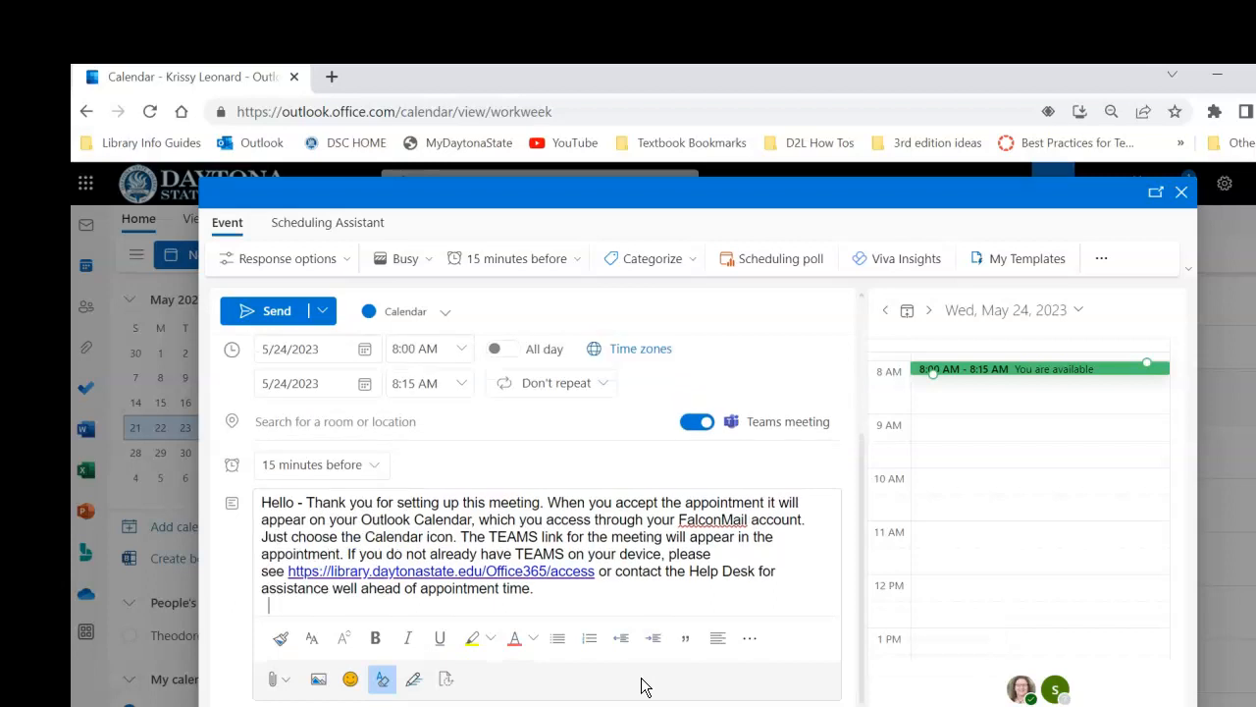
key("BackSpace")
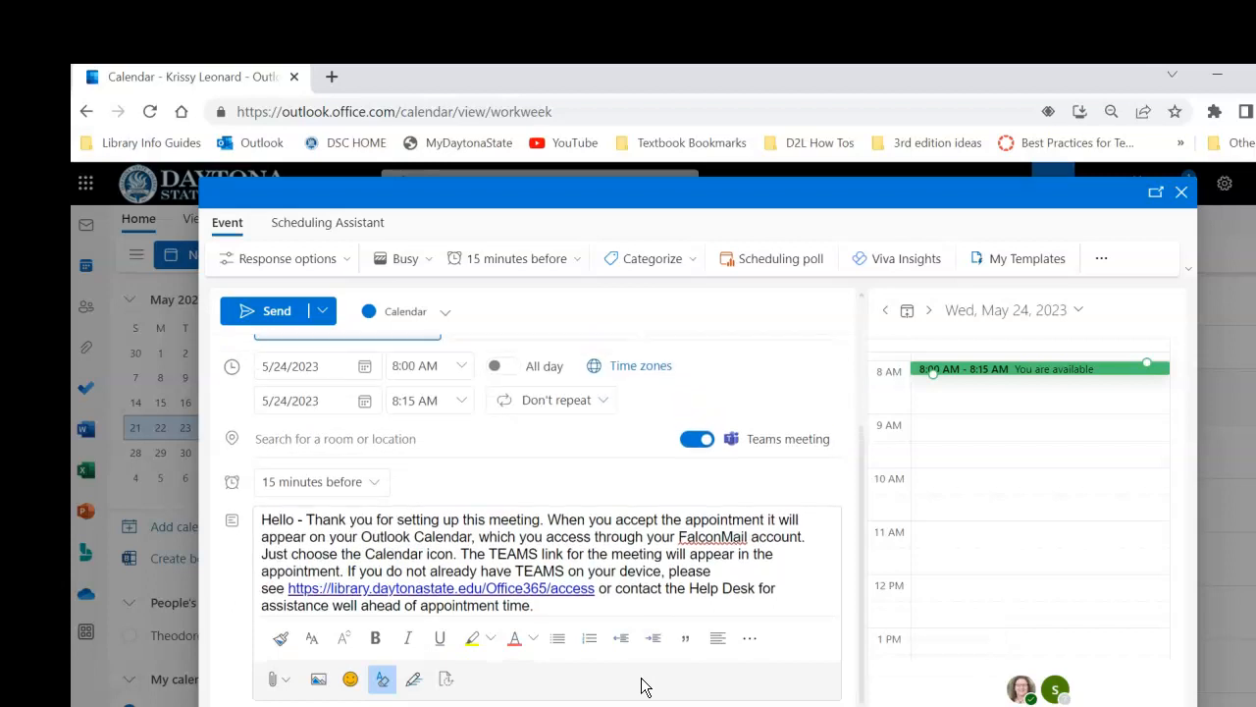
Add an email reminder for 30 minutes before the event and paste the reminder and meeting-access paragraphs as its message
left_click(378, 483)
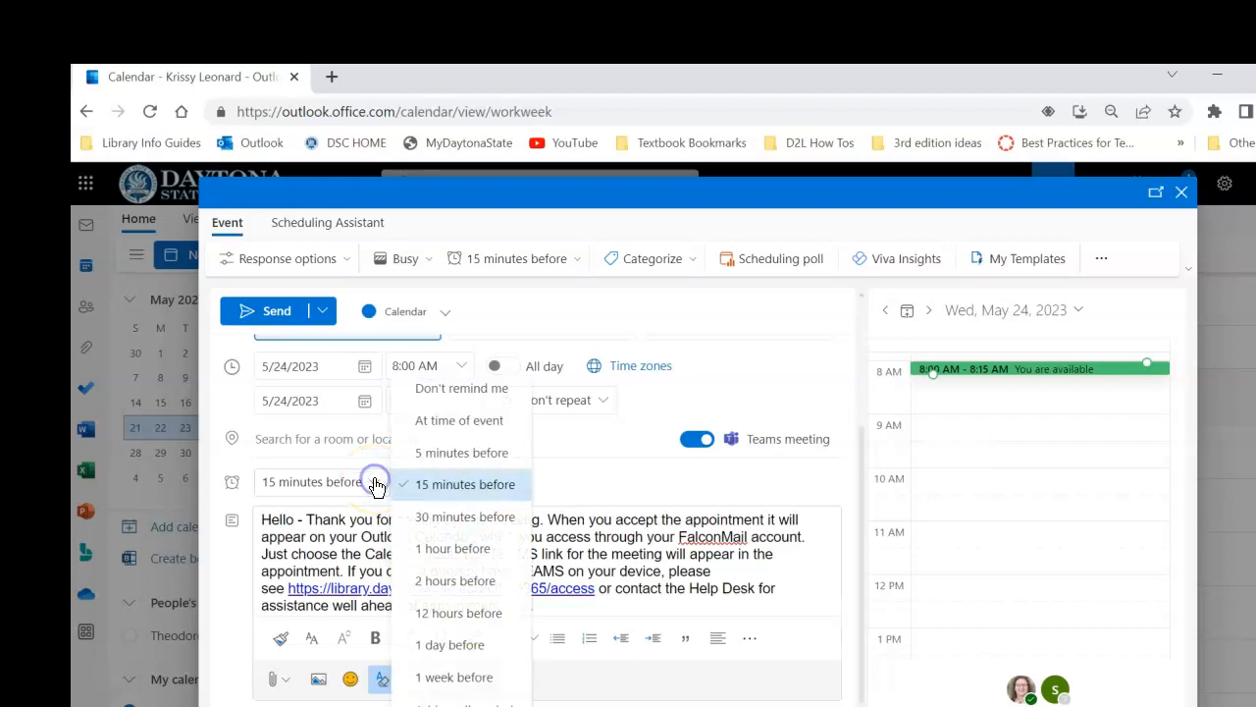
left_click(464, 702)
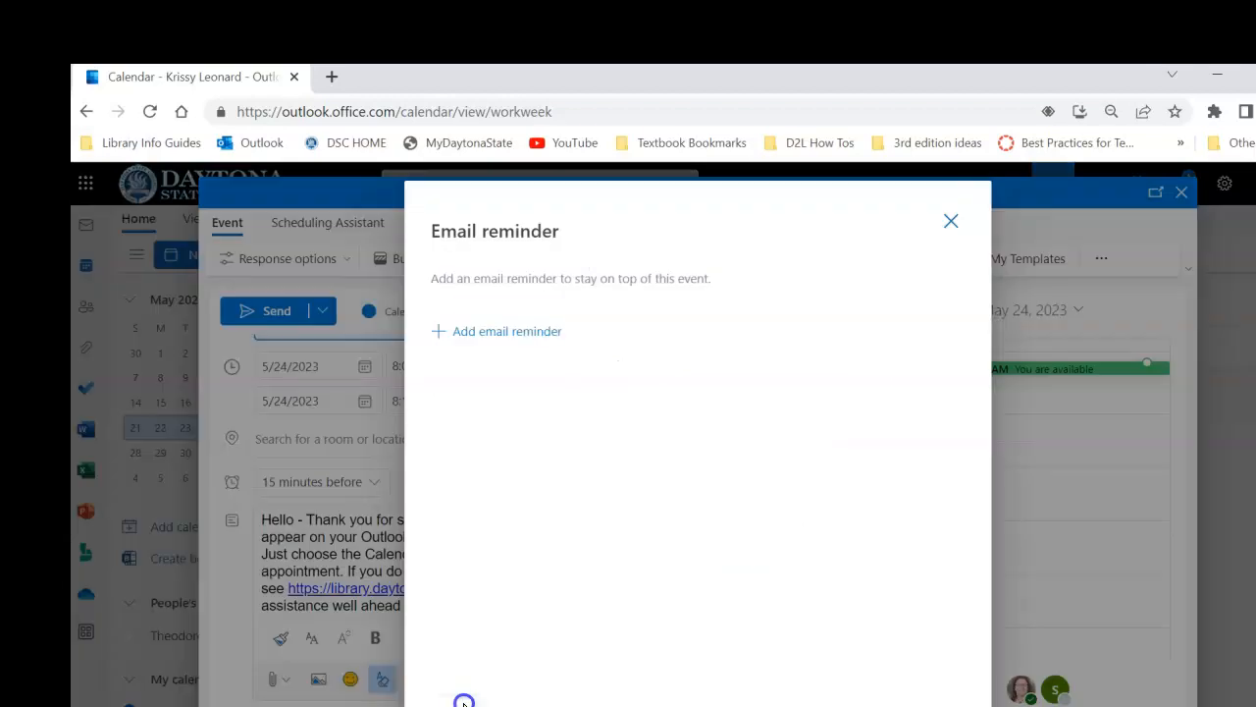
left_click(501, 331)
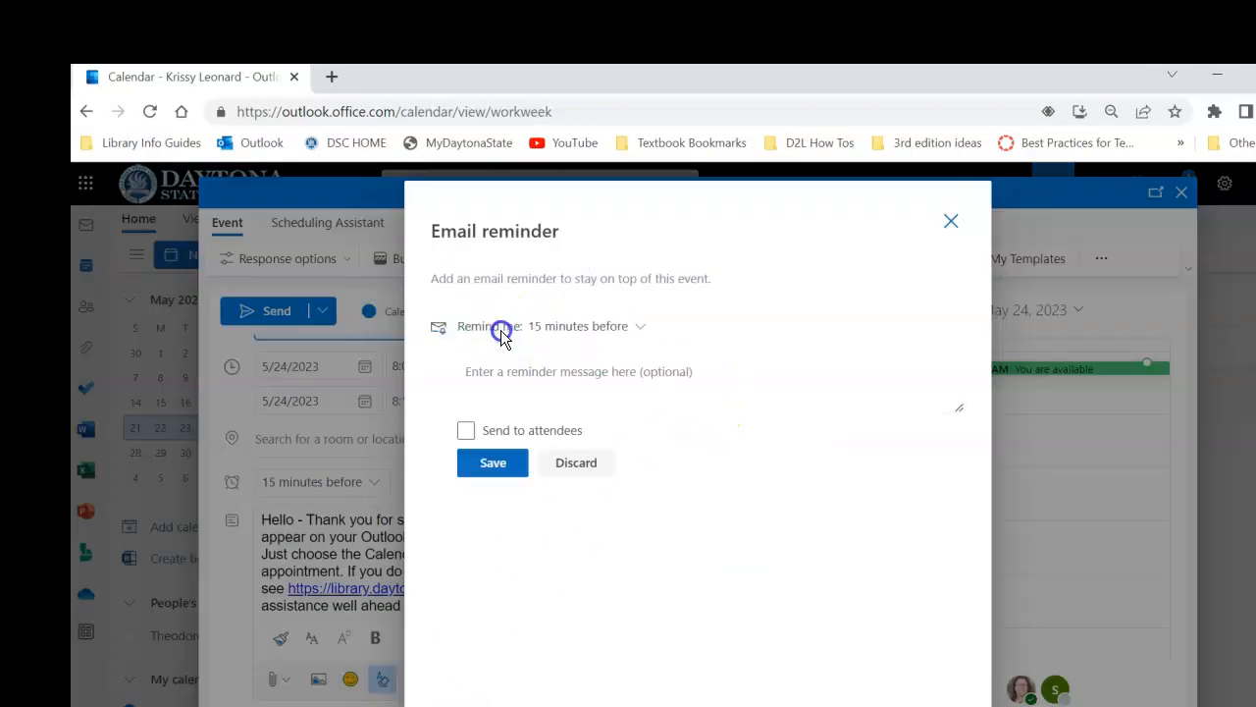
left_click(638, 327)
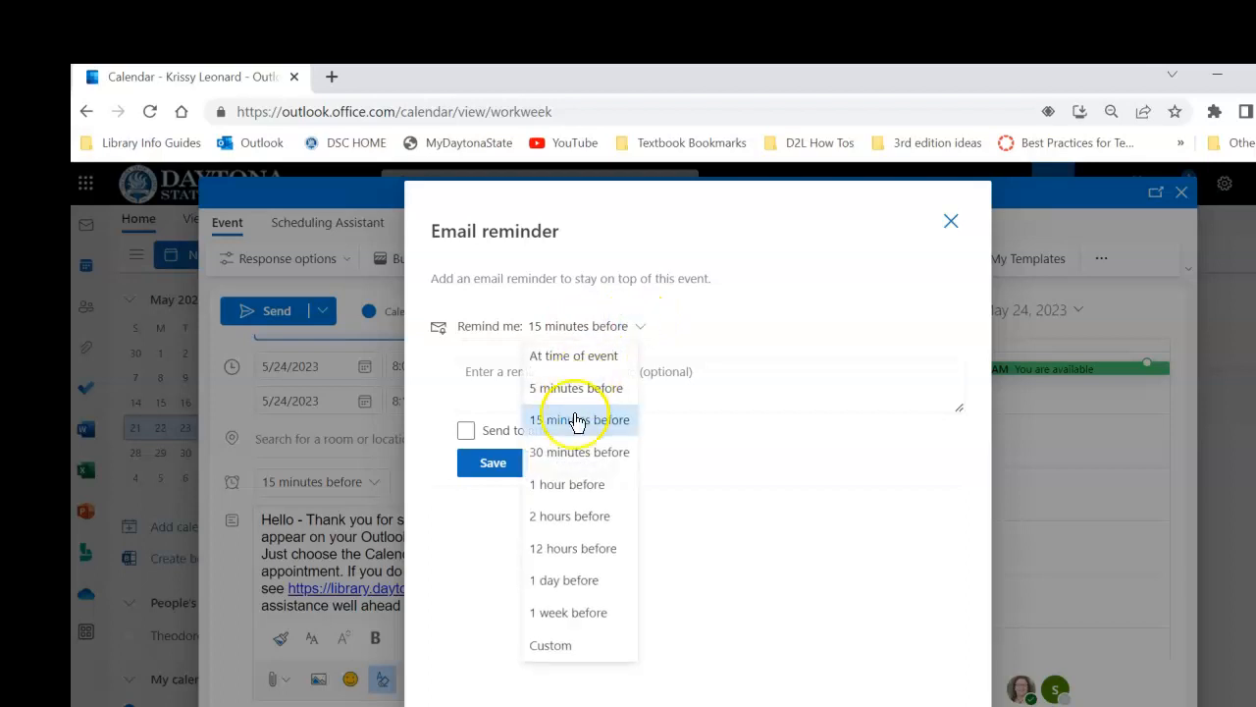
left_click(576, 452)
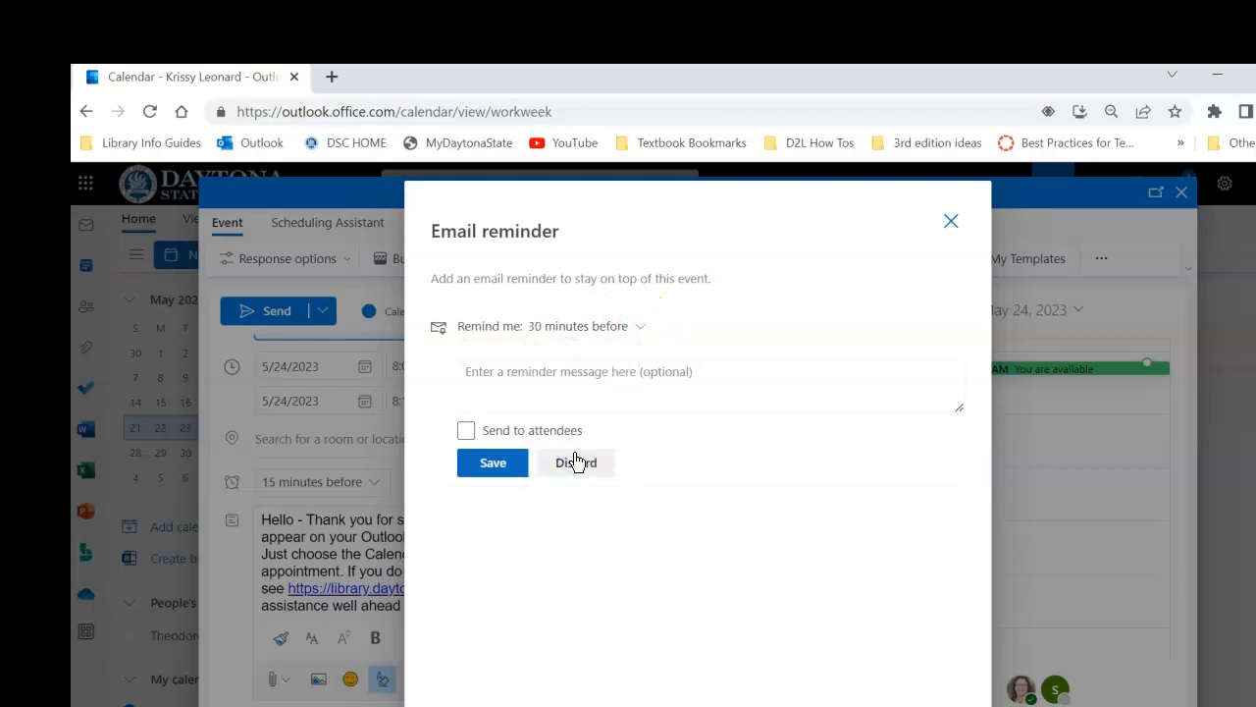
left_click(518, 370)
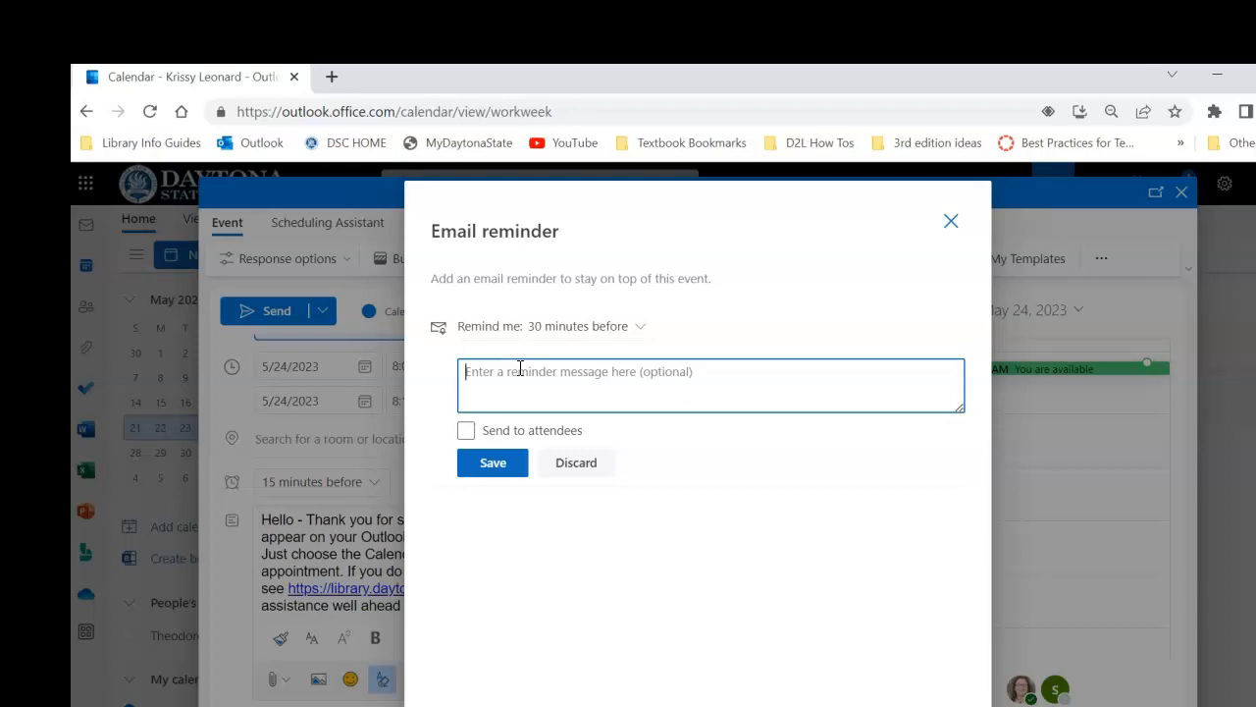
type("To access the meeting, choose the Calendar icon, go to the day and time and open the appointment. The TEAMS link appears in the appointment.")
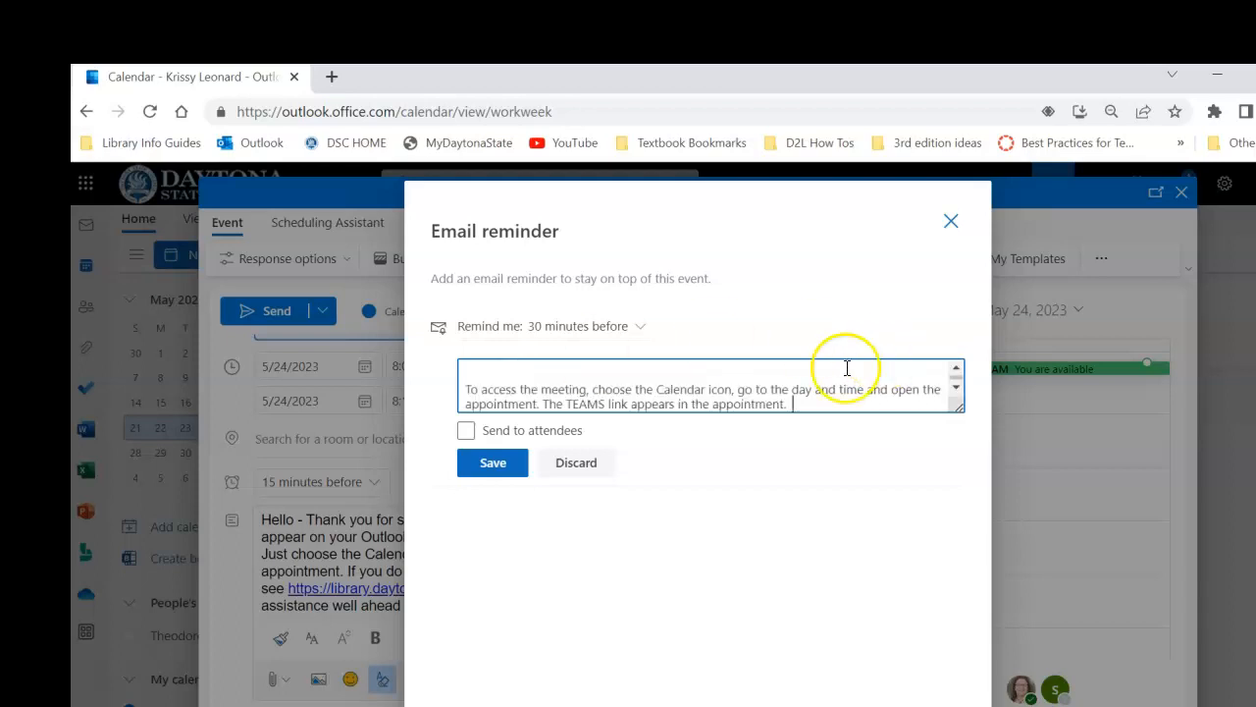
Remove the extra blank line above the "To access the meeting" paragraph in the reminder message
left_click(469, 387)
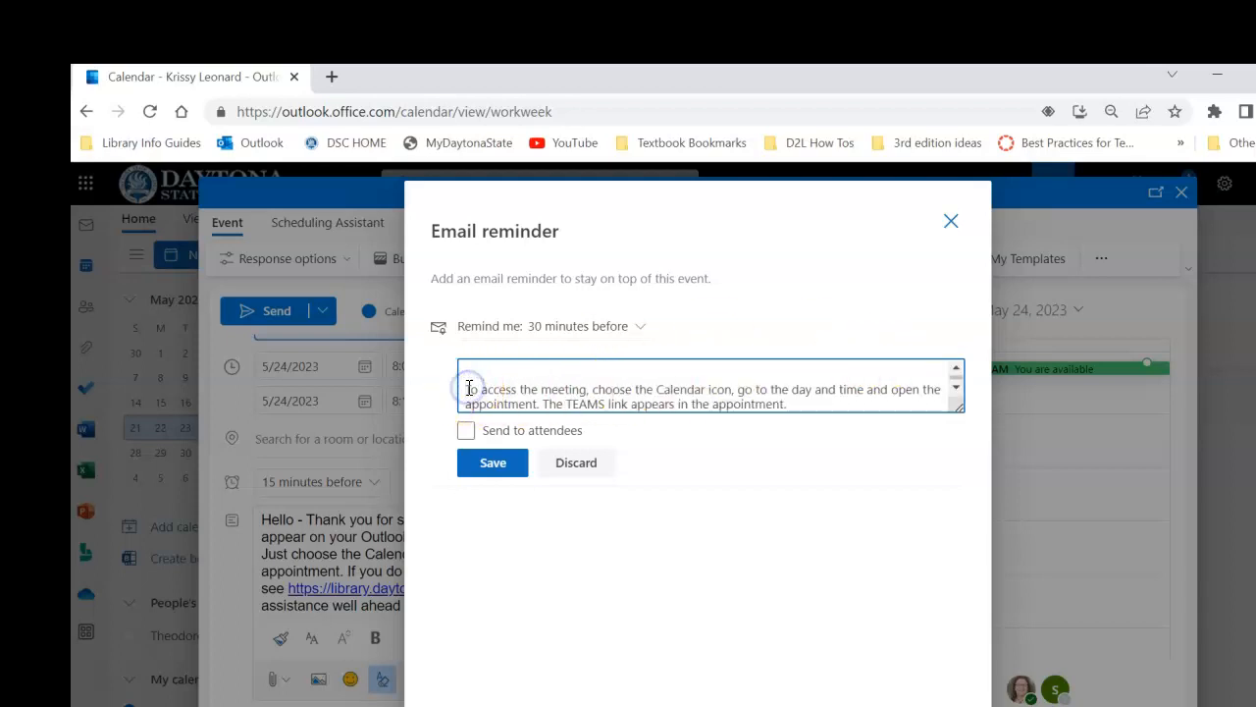
left_click(956, 368)
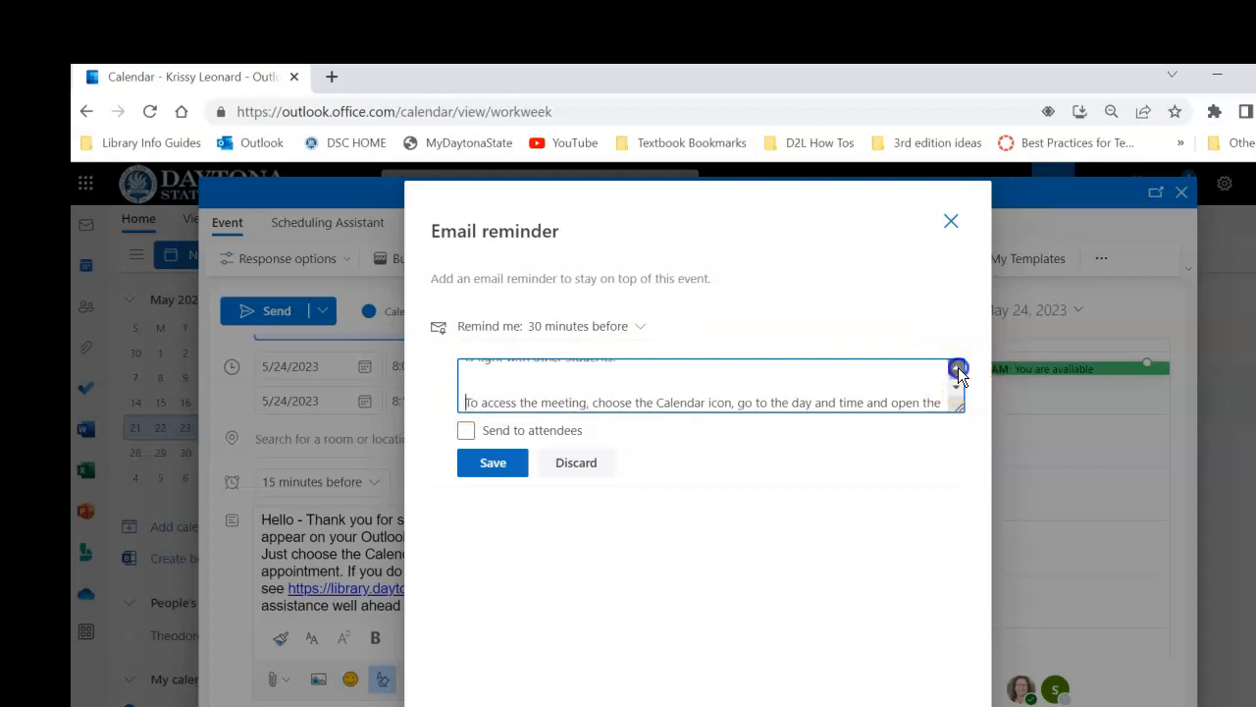
left_click(956, 368)
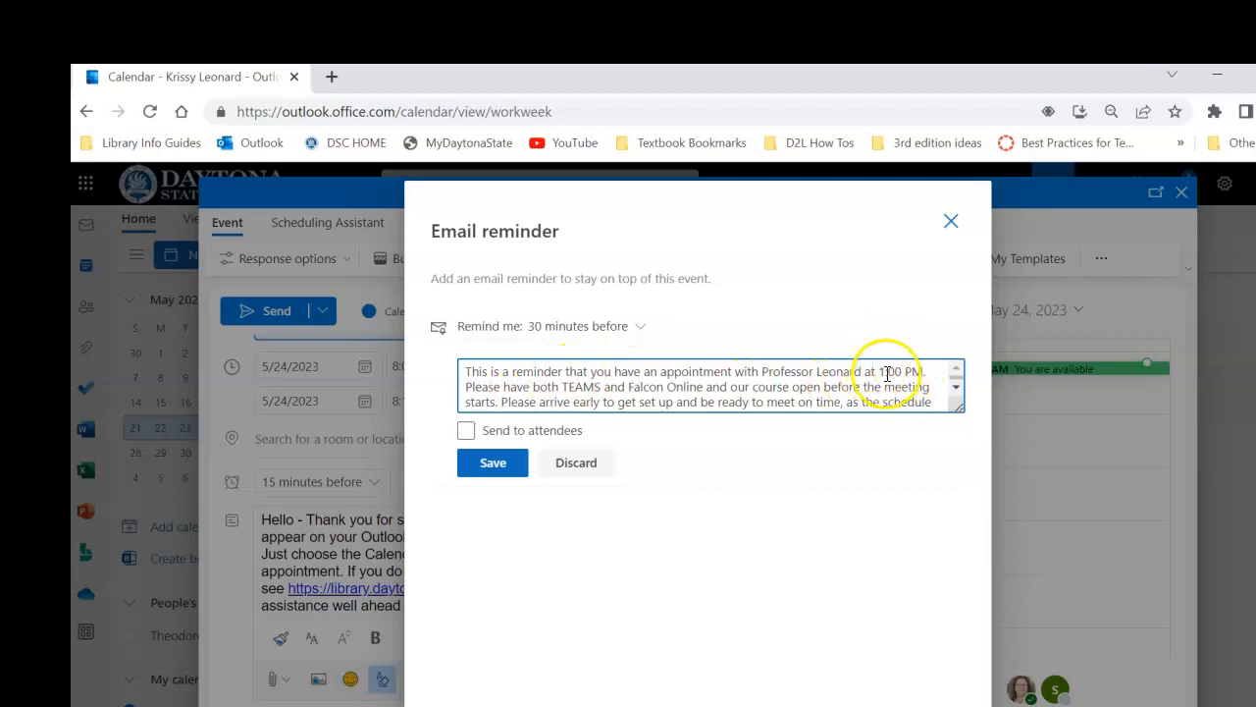
left_click(955, 388)
left_click(955, 389)
left_click(956, 367)
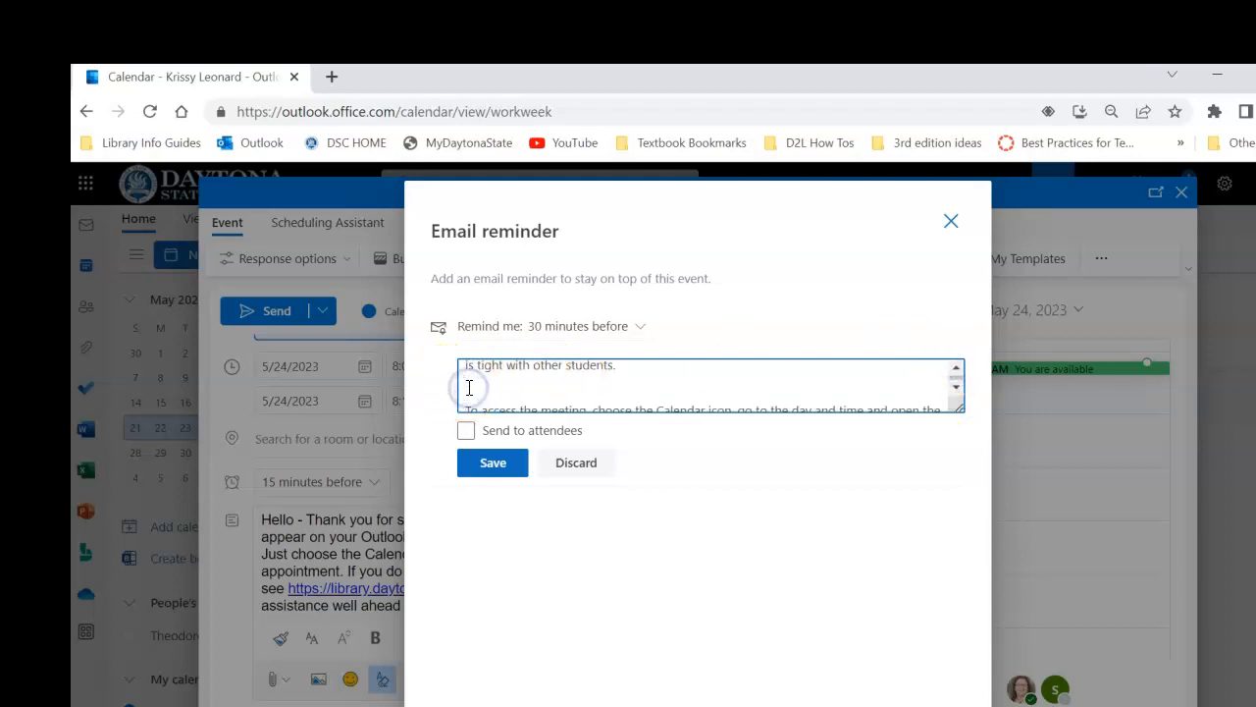
left_click(469, 390)
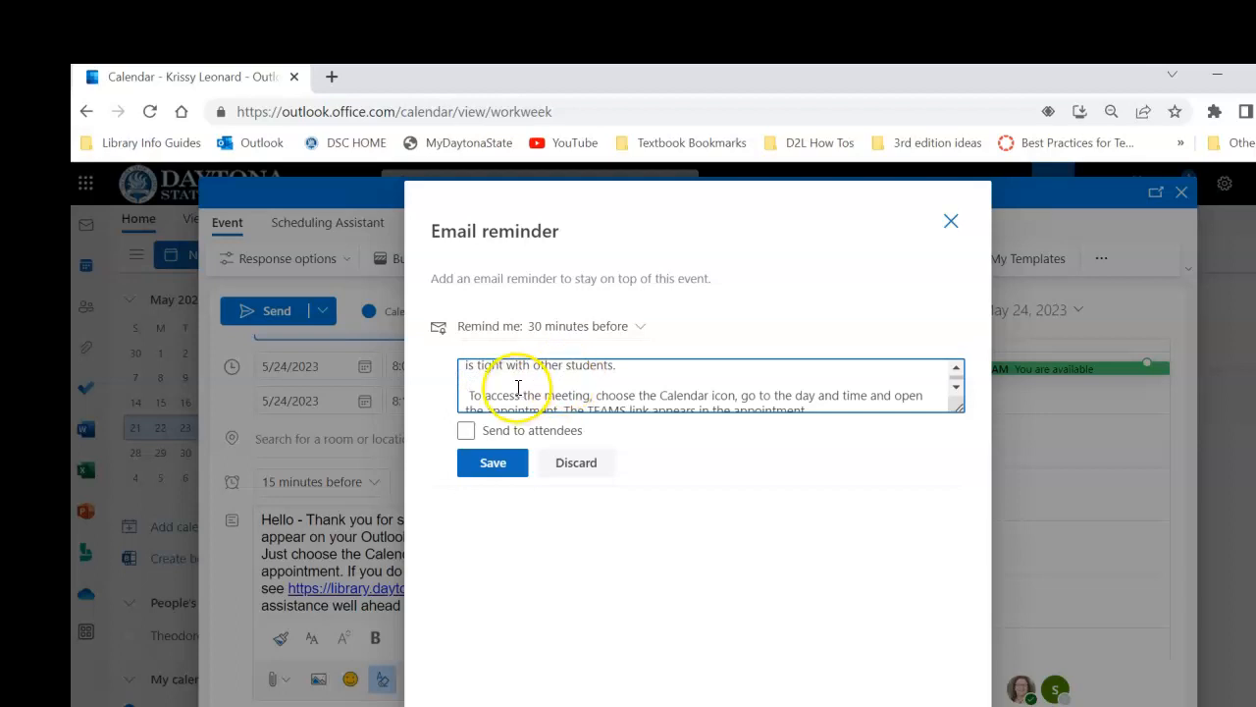
Set the email reminder to be sent to the attendees, save it, and return to the event form
left_click(957, 388)
left_click(957, 391)
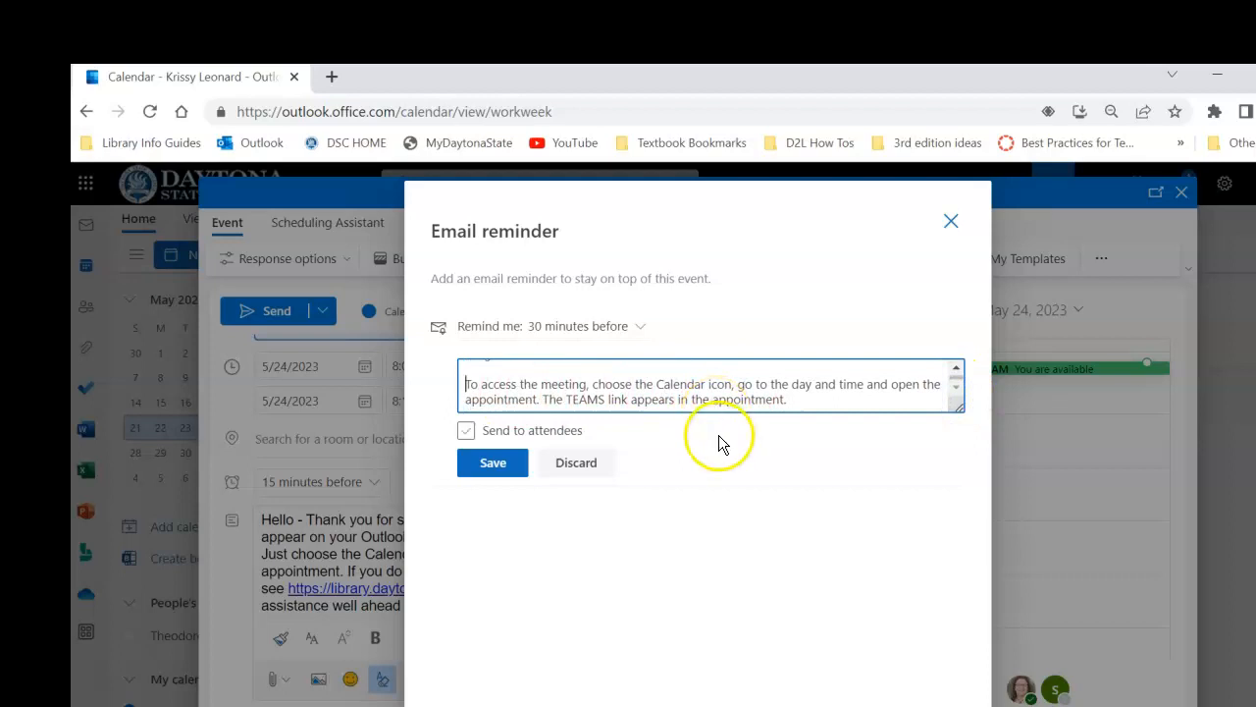
left_click(466, 435)
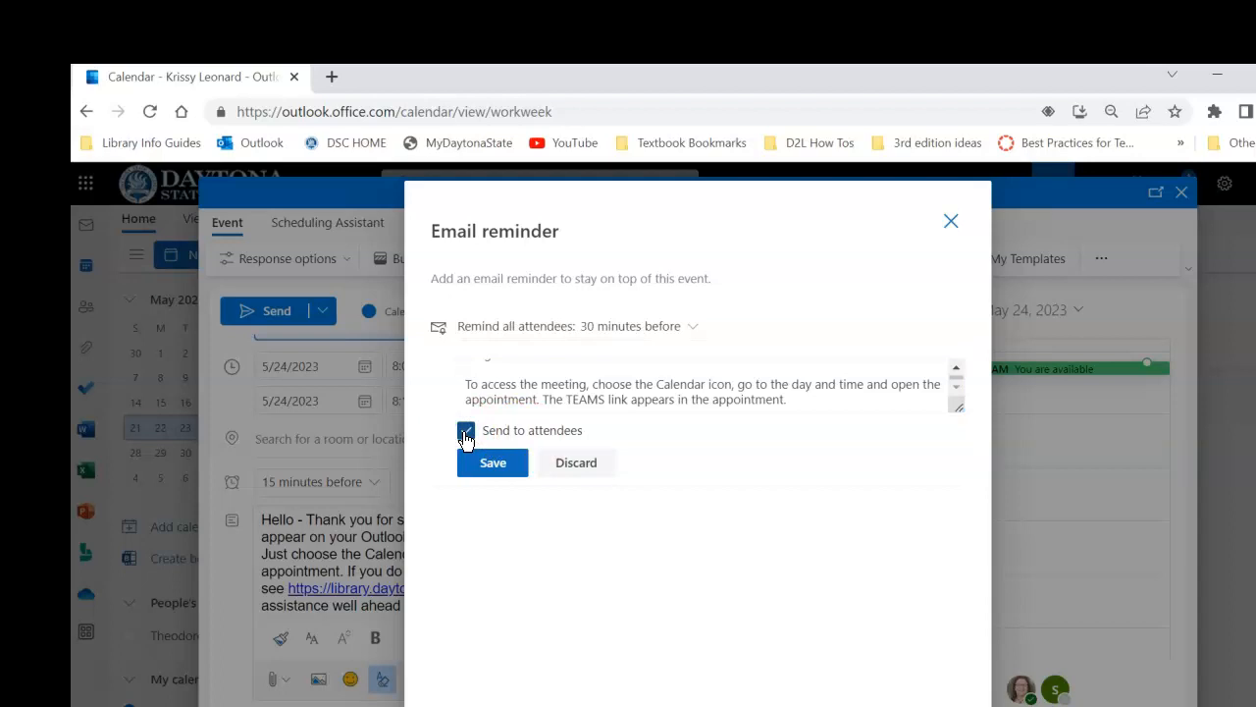
left_click(483, 463)
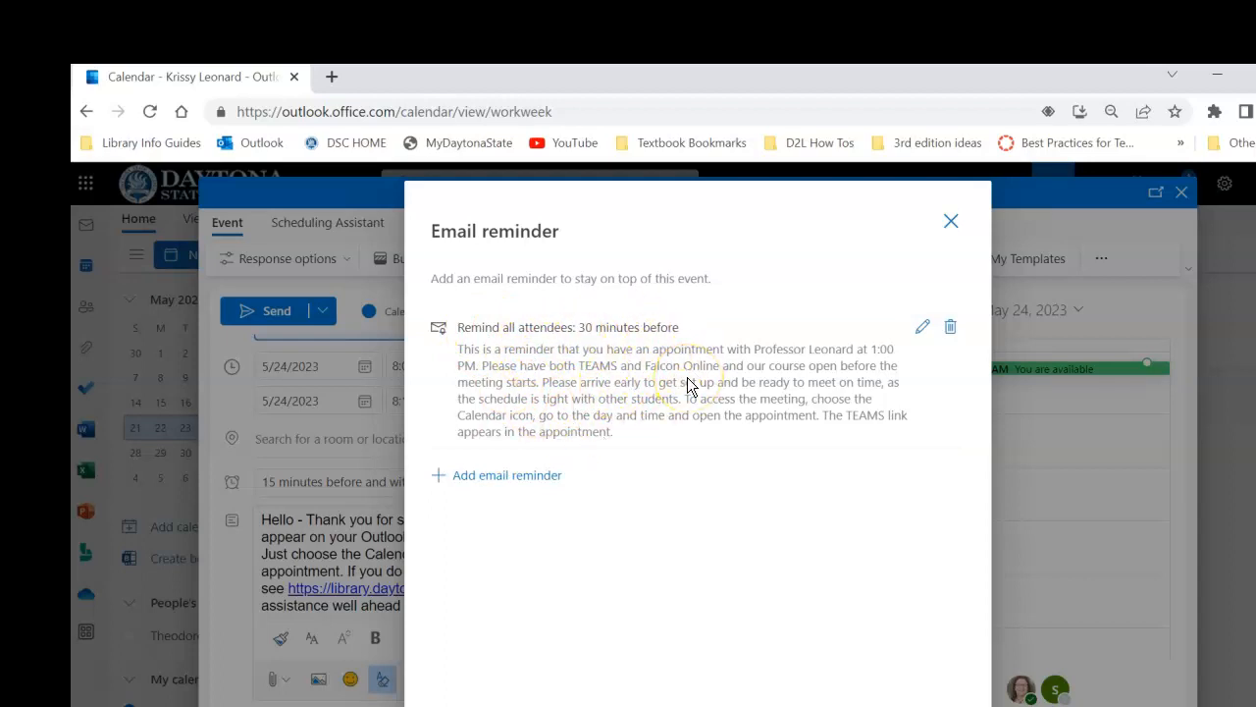
left_click(950, 218)
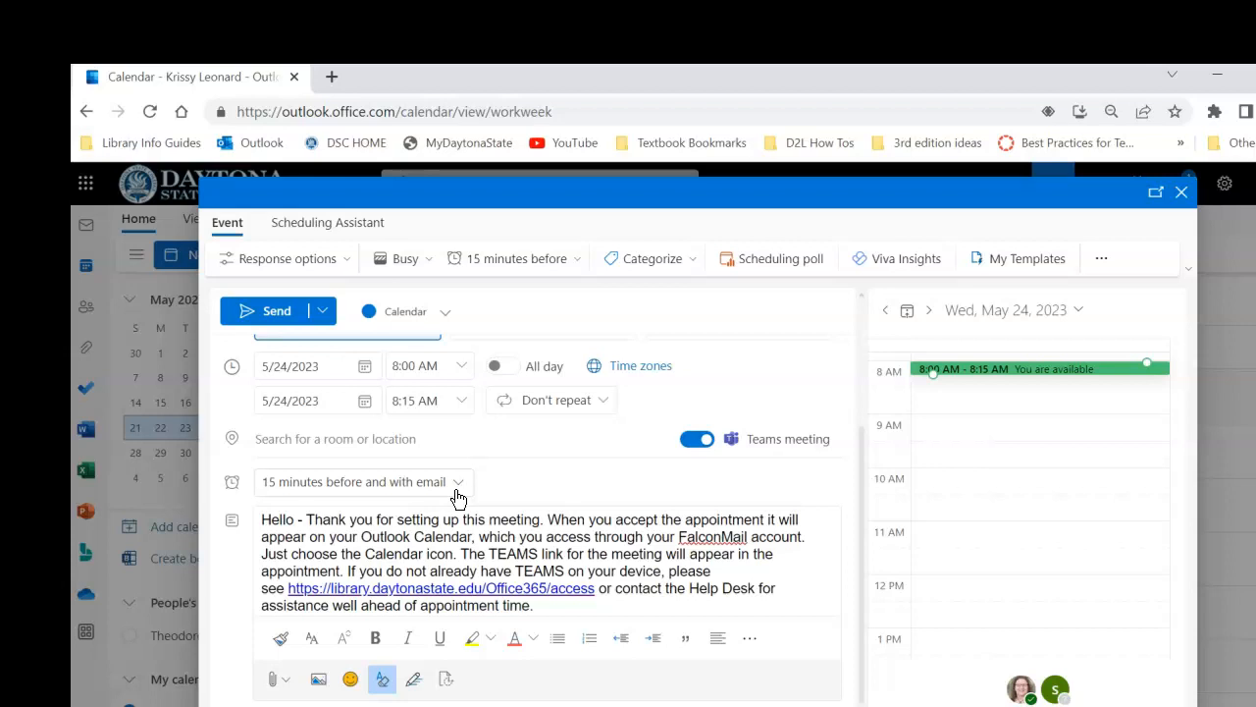
Assign the MEETING category to the event and send the invitation
left_click(689, 259)
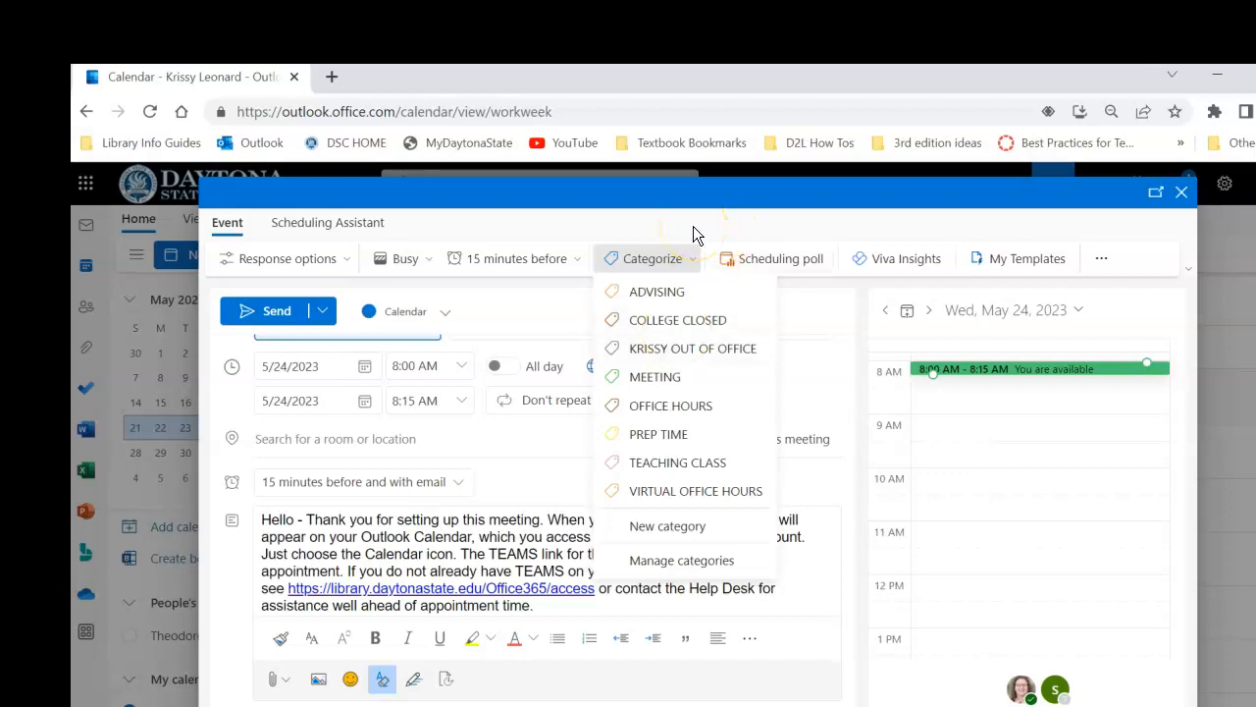
left_click(672, 376)
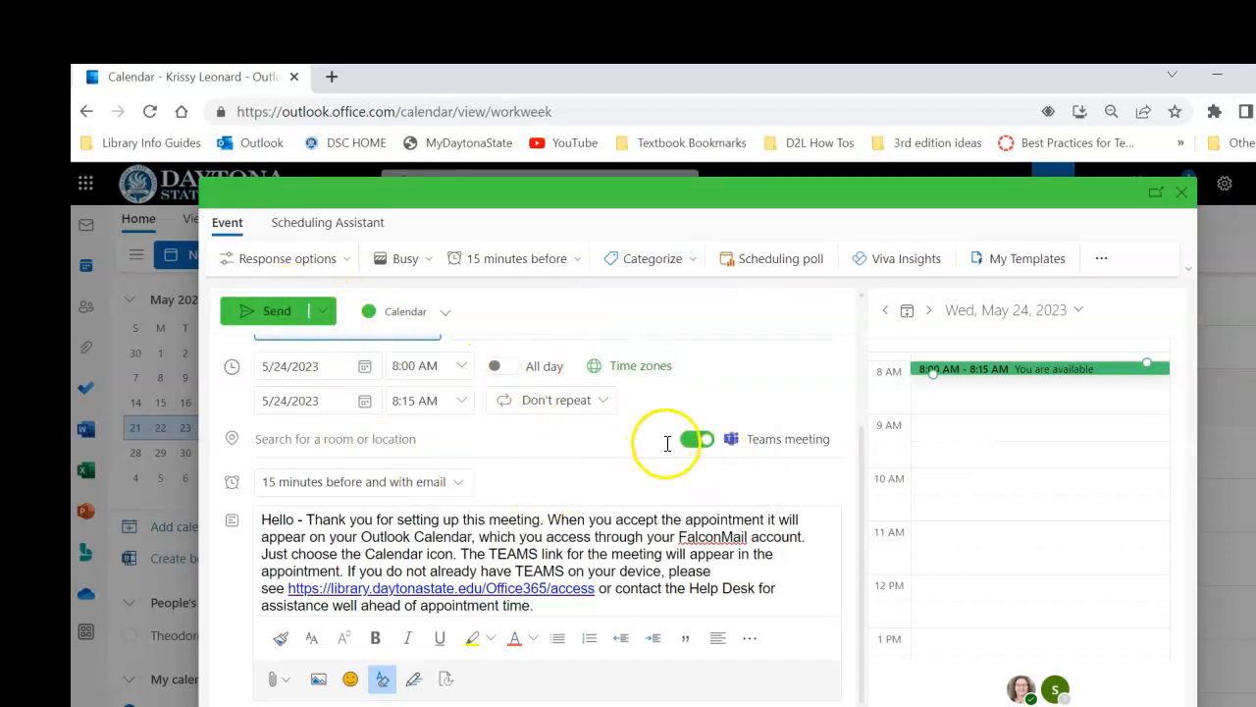
left_click(274, 324)
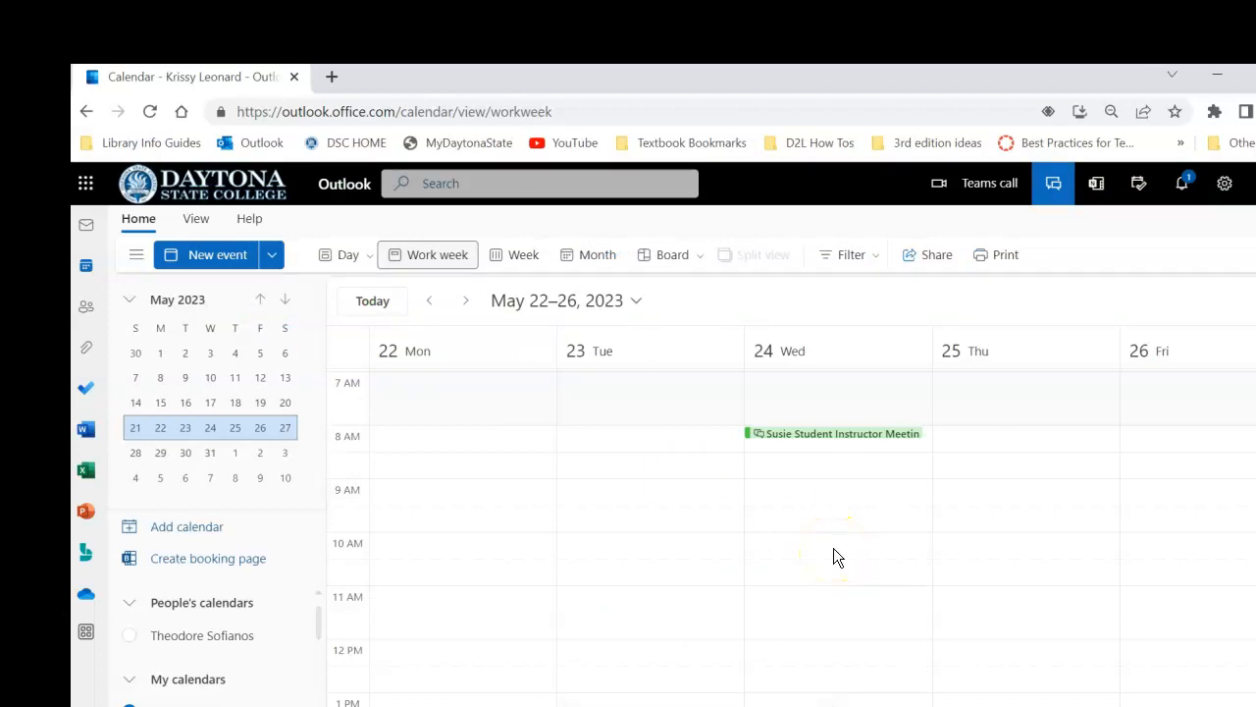
Check the calendar in Week, Work week and Day views, and review the sent meeting's details on May 24, 2023, closing them when done
left_click(525, 254)
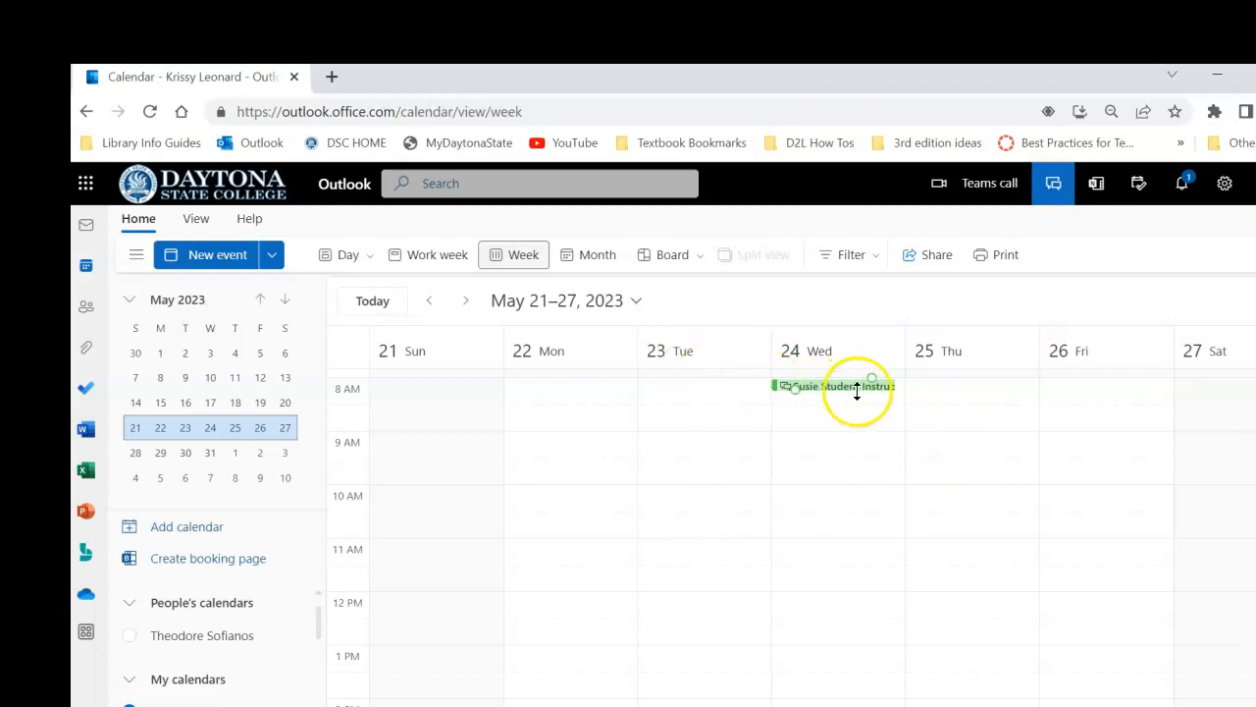
left_click(434, 251)
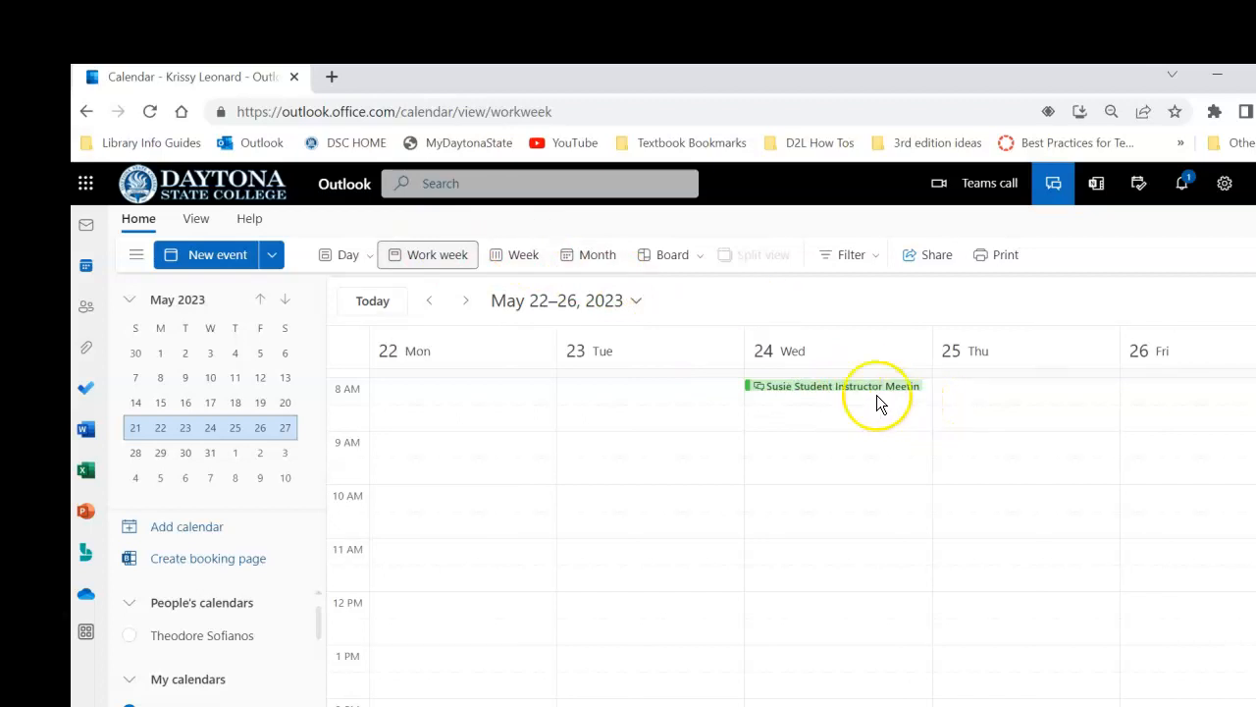
left_click(347, 256)
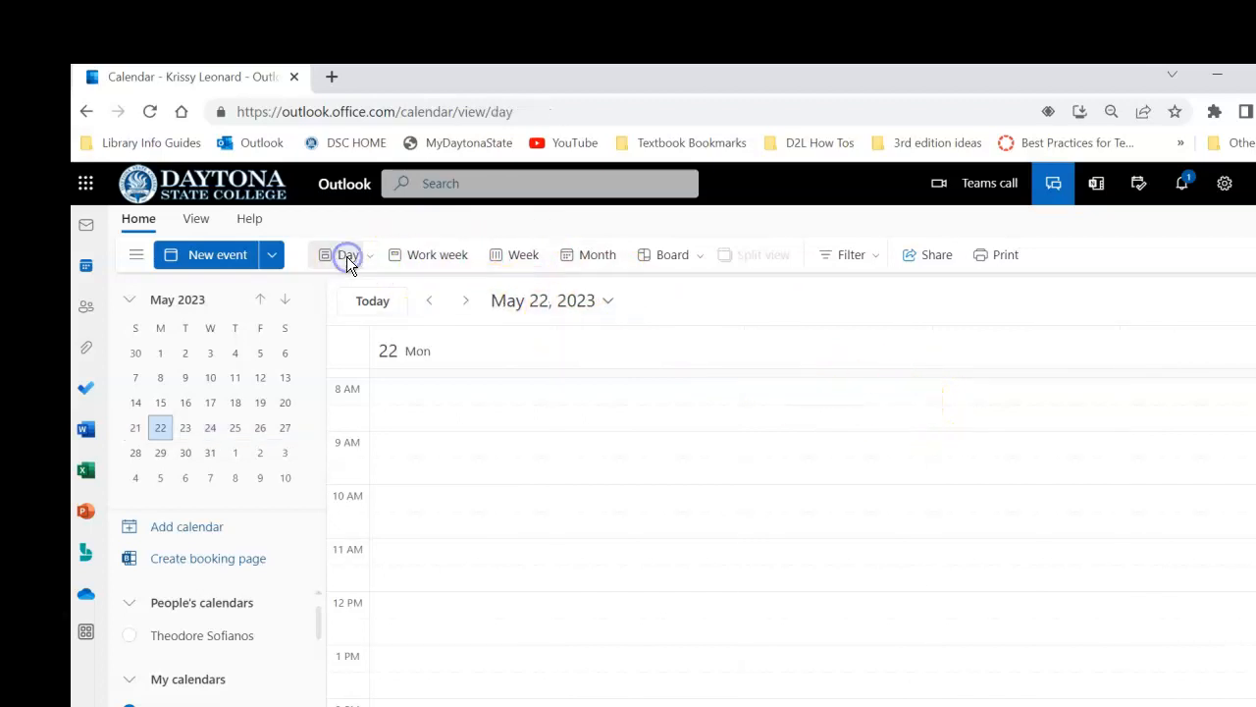
left_click(468, 302)
left_click(470, 301)
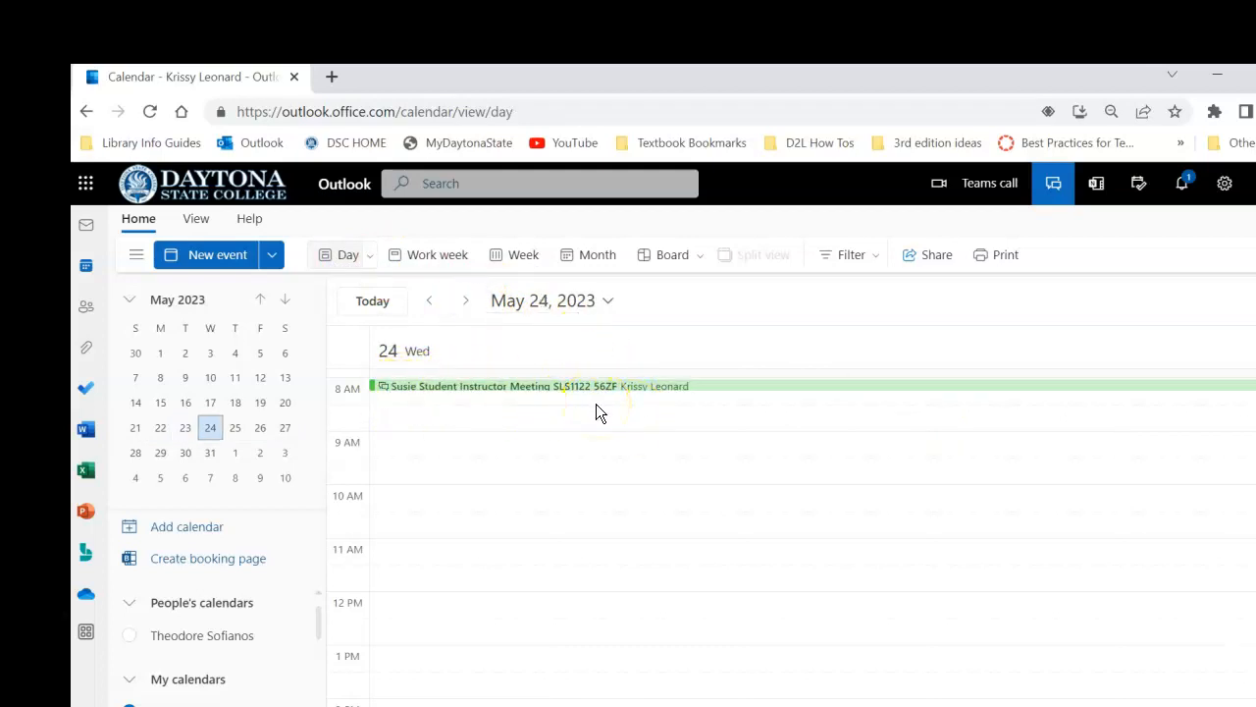
left_click(650, 387)
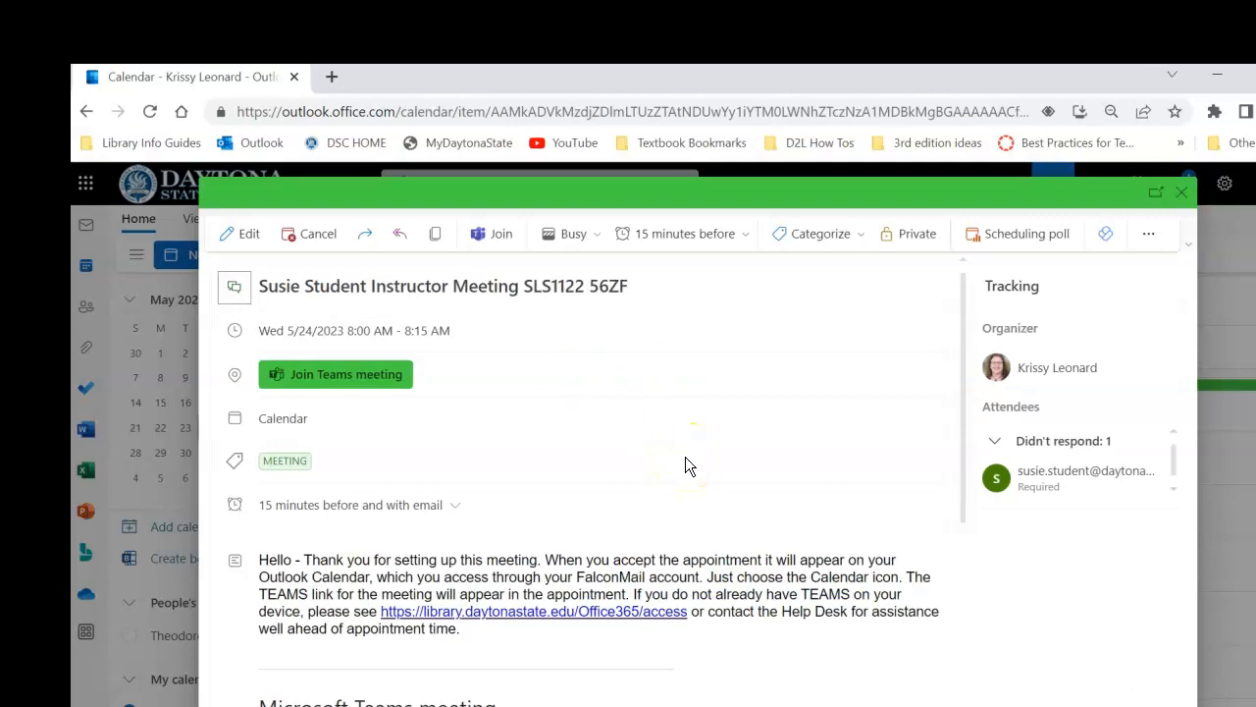
left_click(1182, 192)
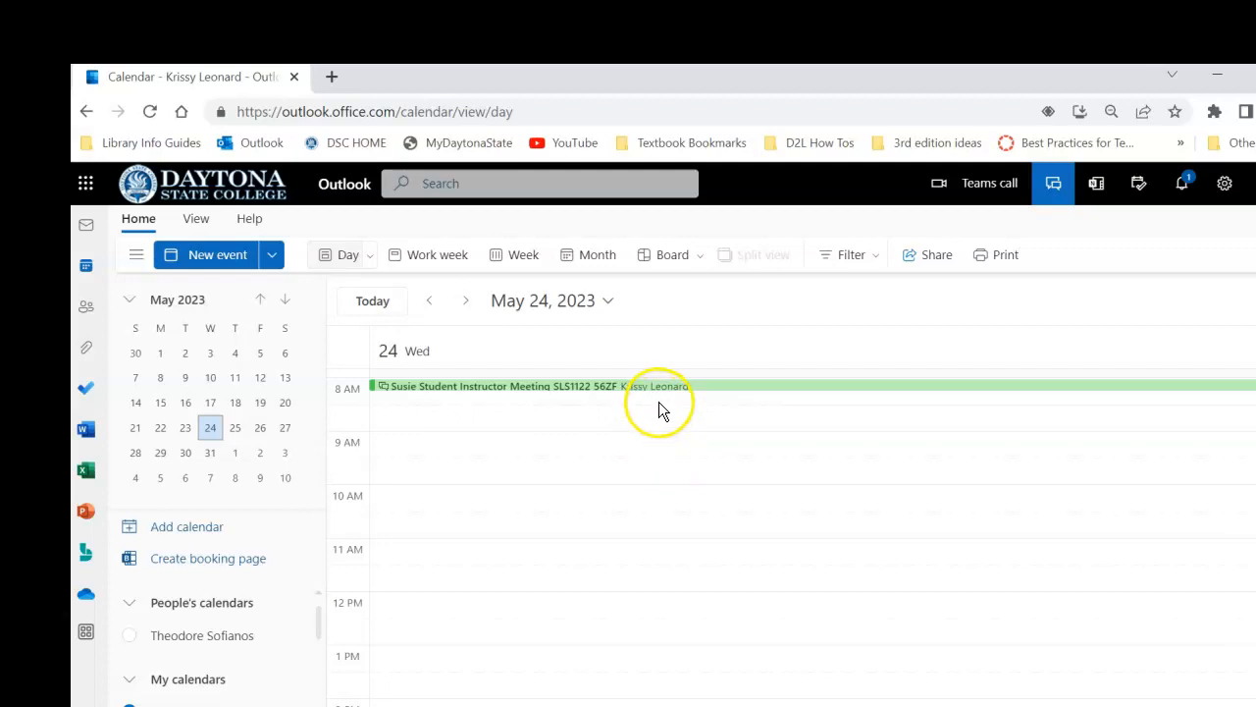